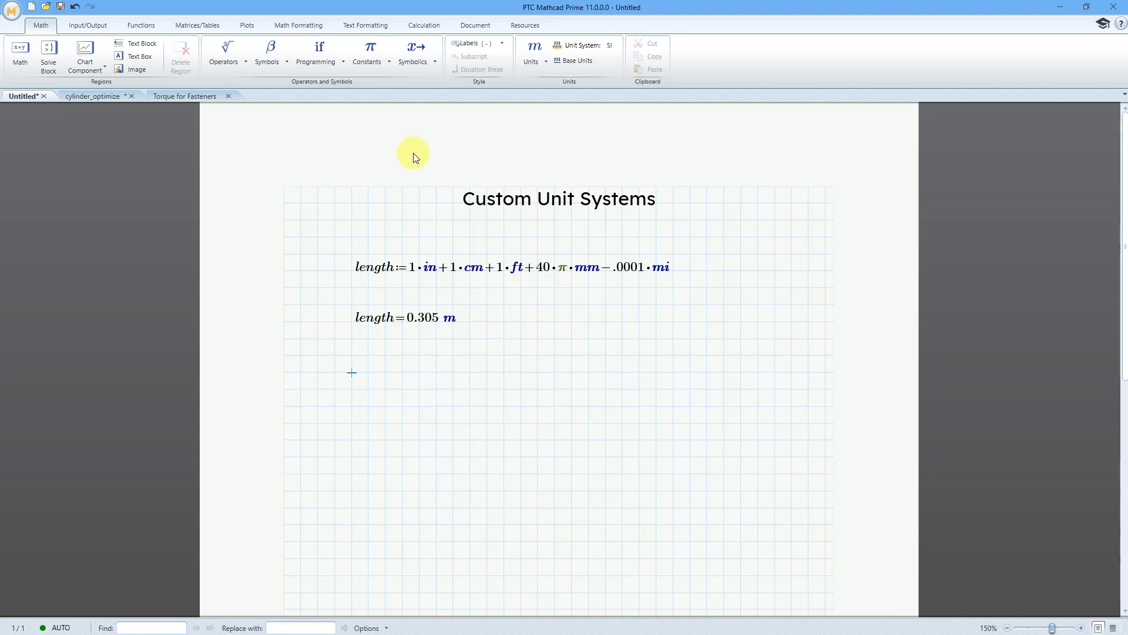
- Compare the USCS and CGS unit systems, leaving CGS (centimeter, gram, erg, dyne) selected
click(600, 47)
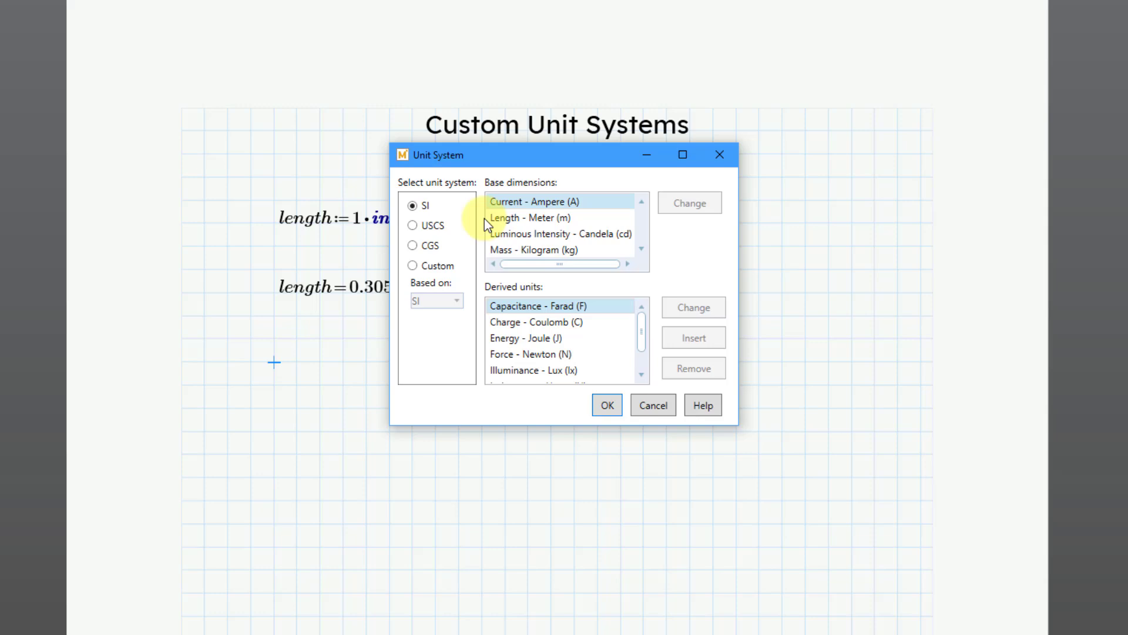
click(432, 227)
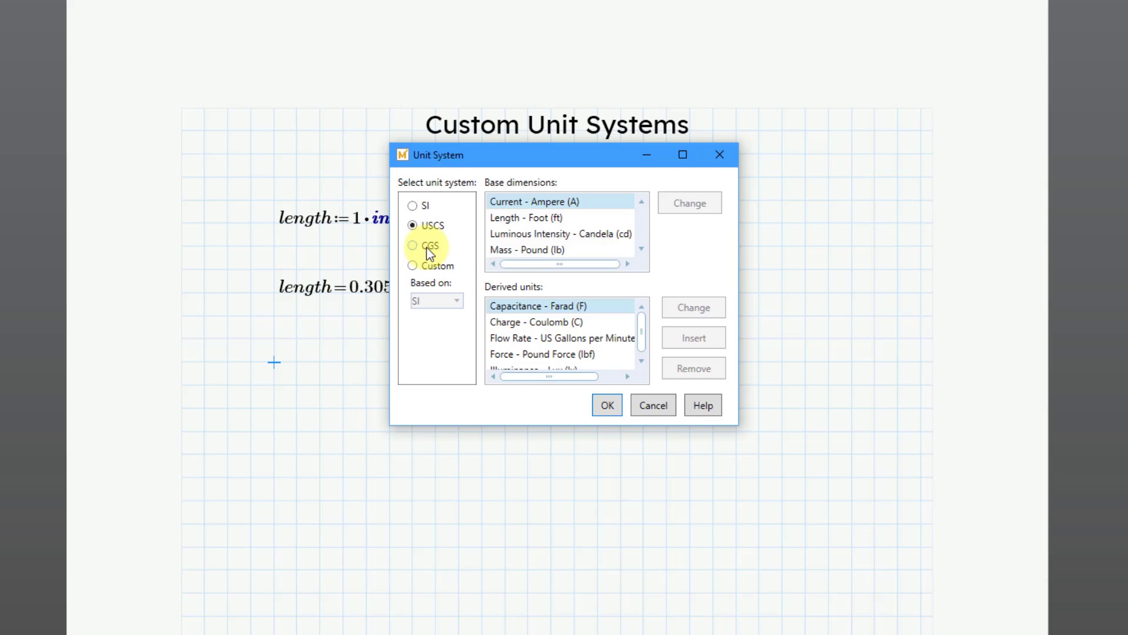
click(427, 247)
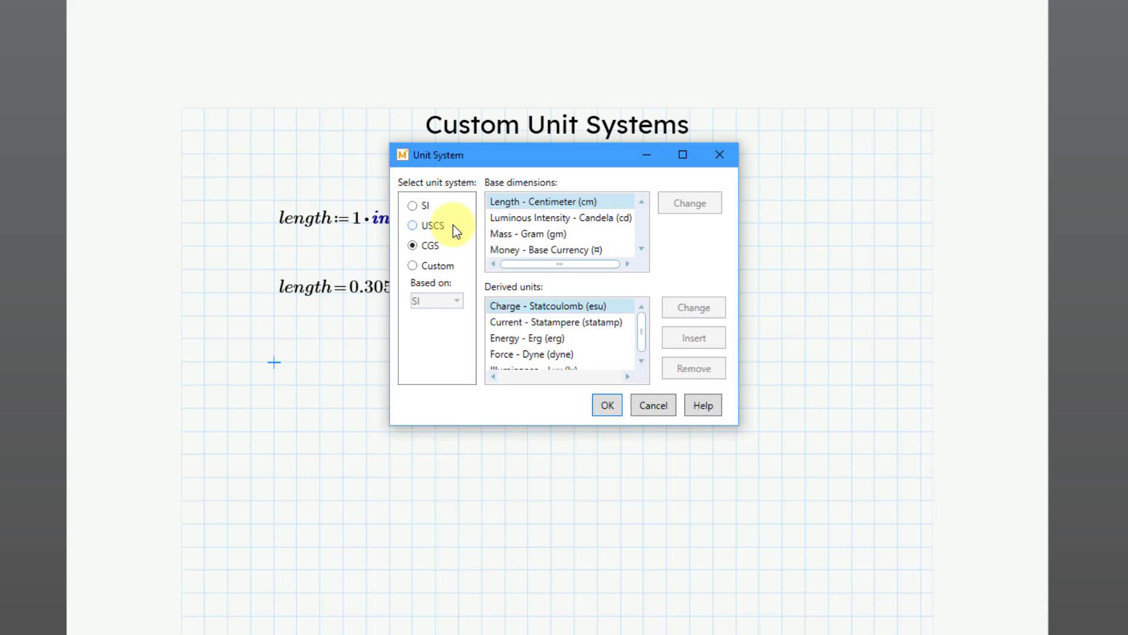
- Select a Custom unit system based on USCS, with foot and pound as base units
click(413, 268)
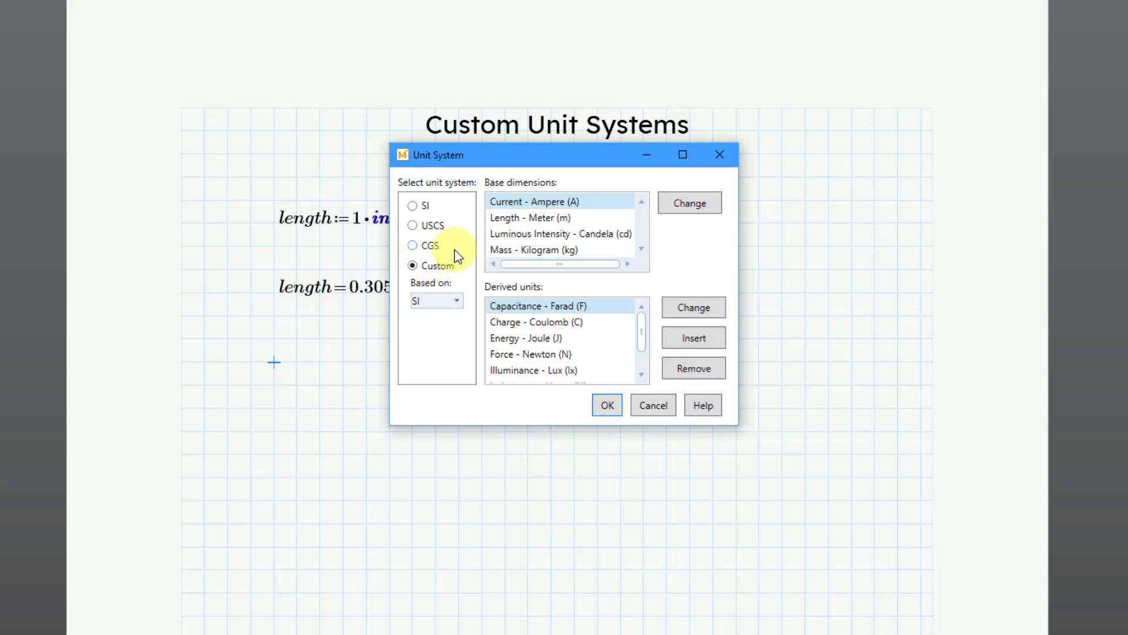
drag(554, 156, 648, 282)
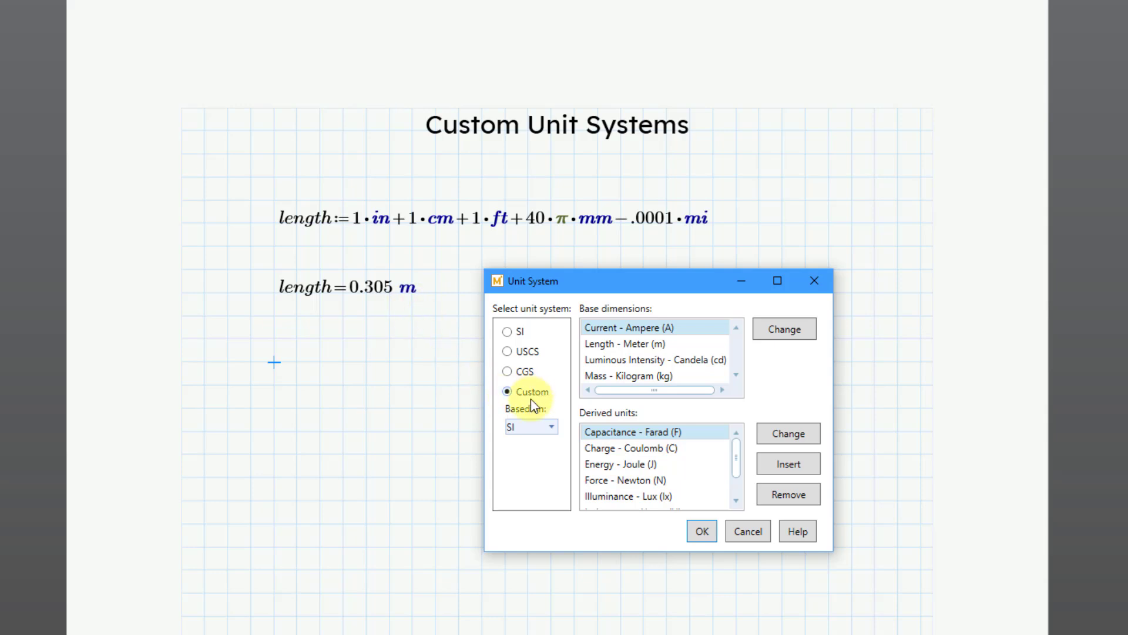
click(551, 427)
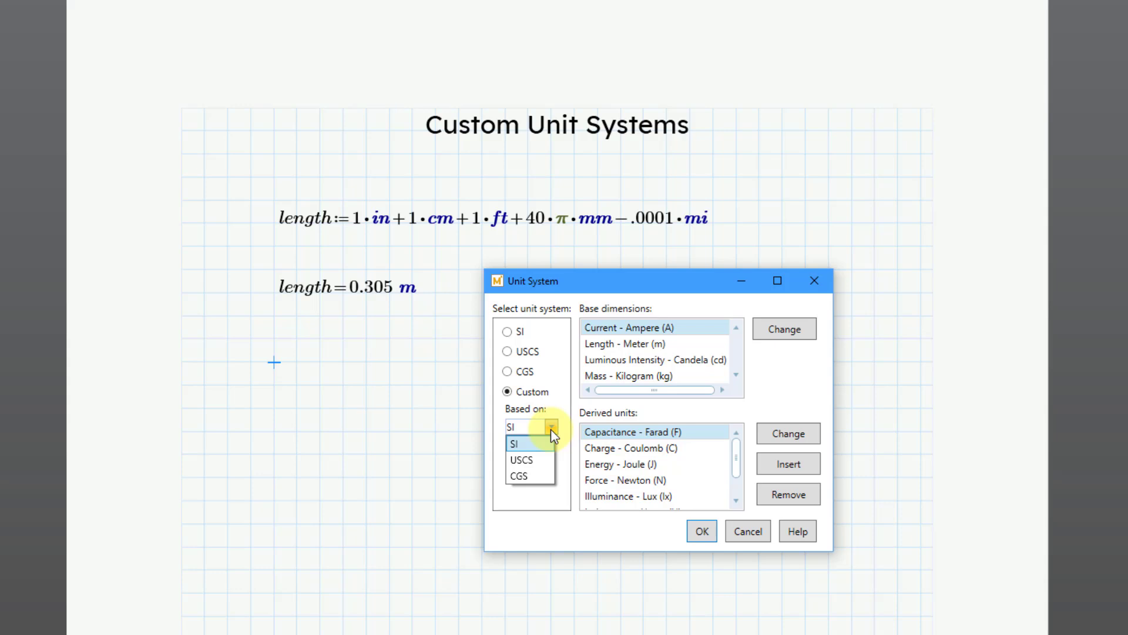
click(526, 460)
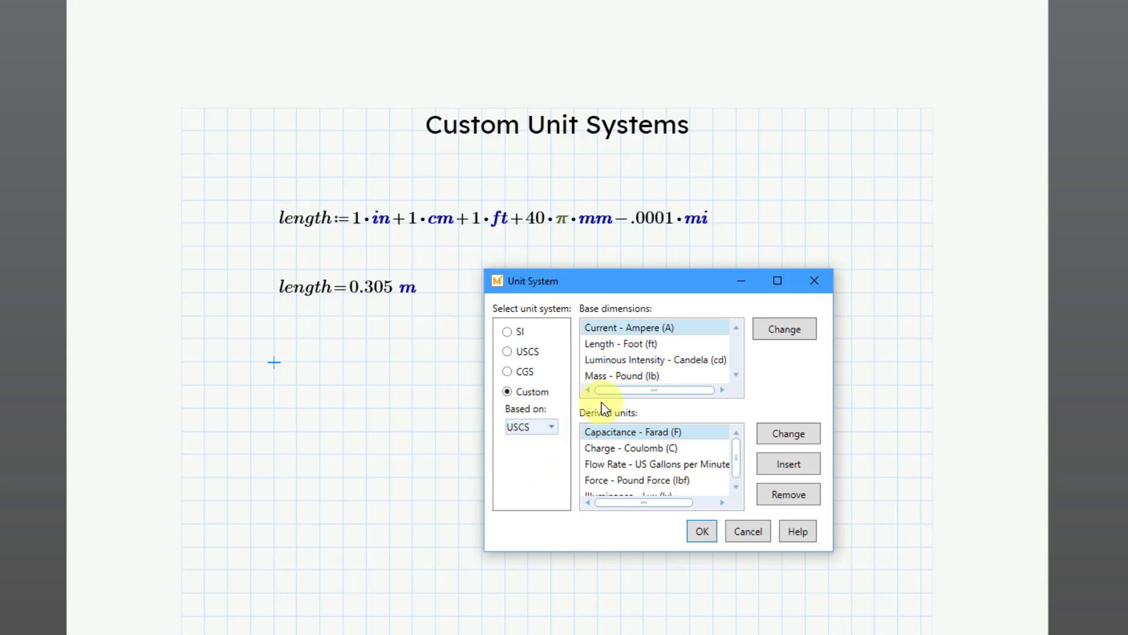
- Change the custom system's length unit from Foot to Inch so length reads 12.005 in
click(637, 347)
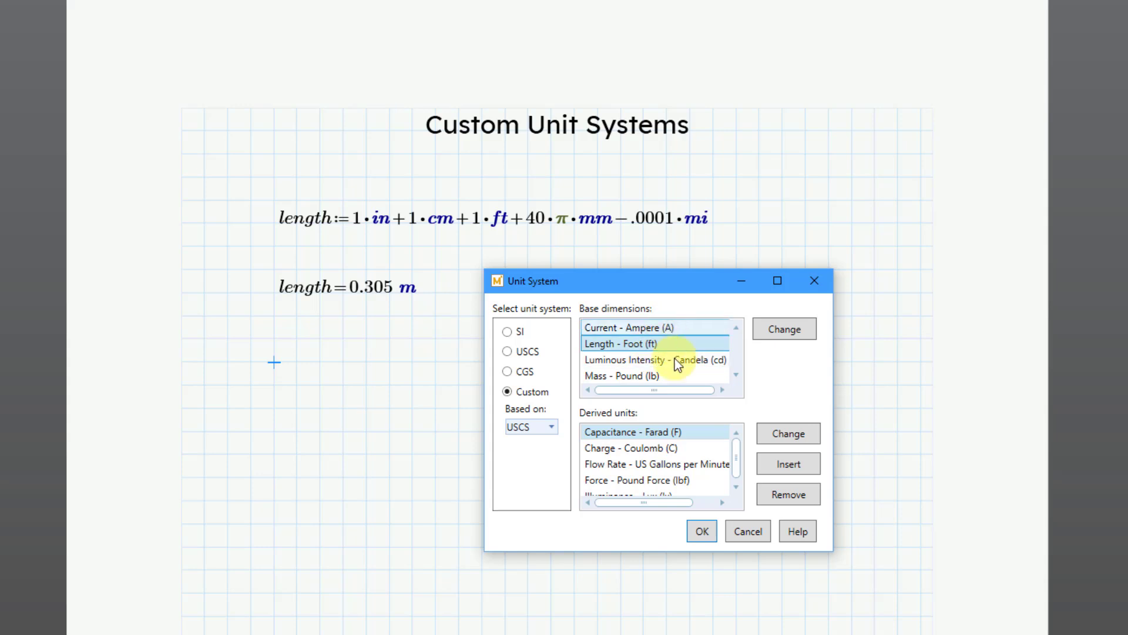
click(787, 334)
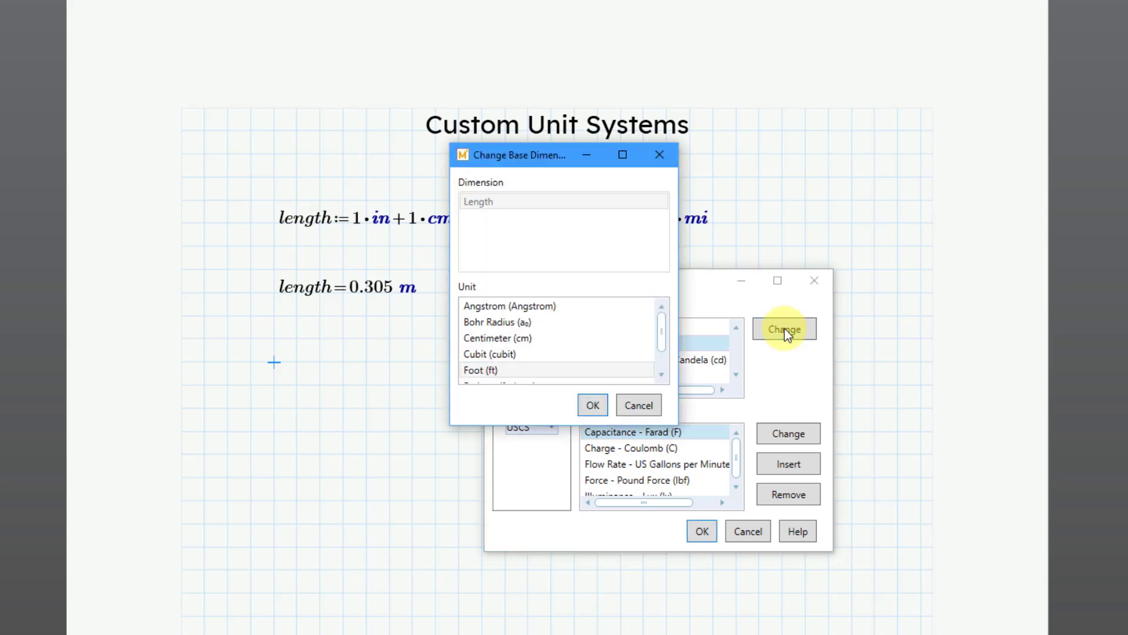
scroll(616, 332, down, 4)
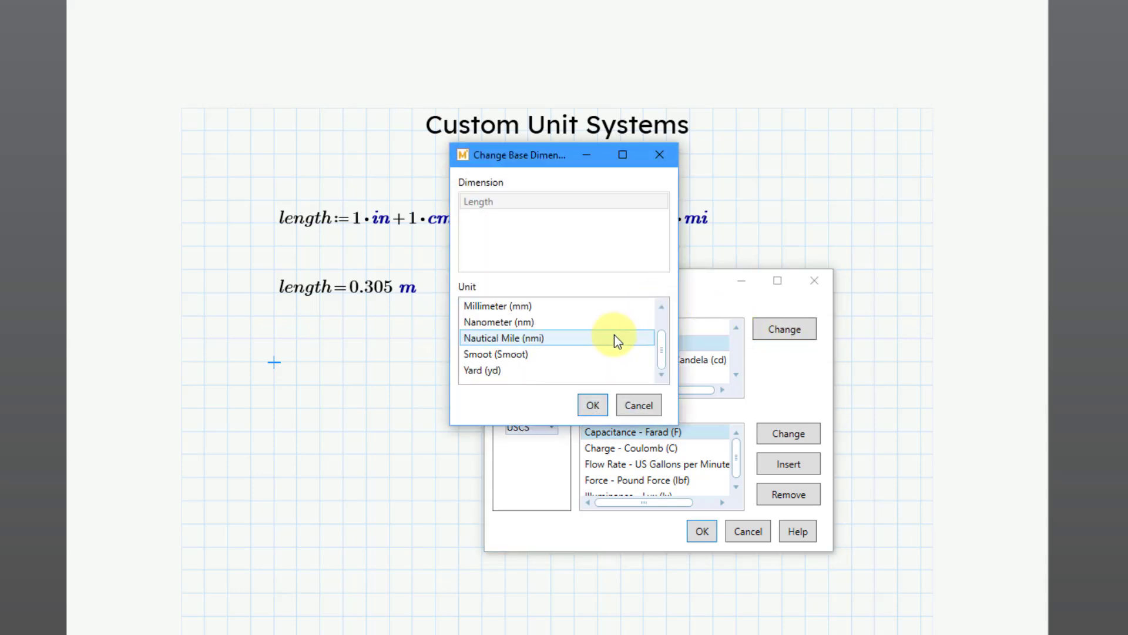
scroll(612, 336, up, 4)
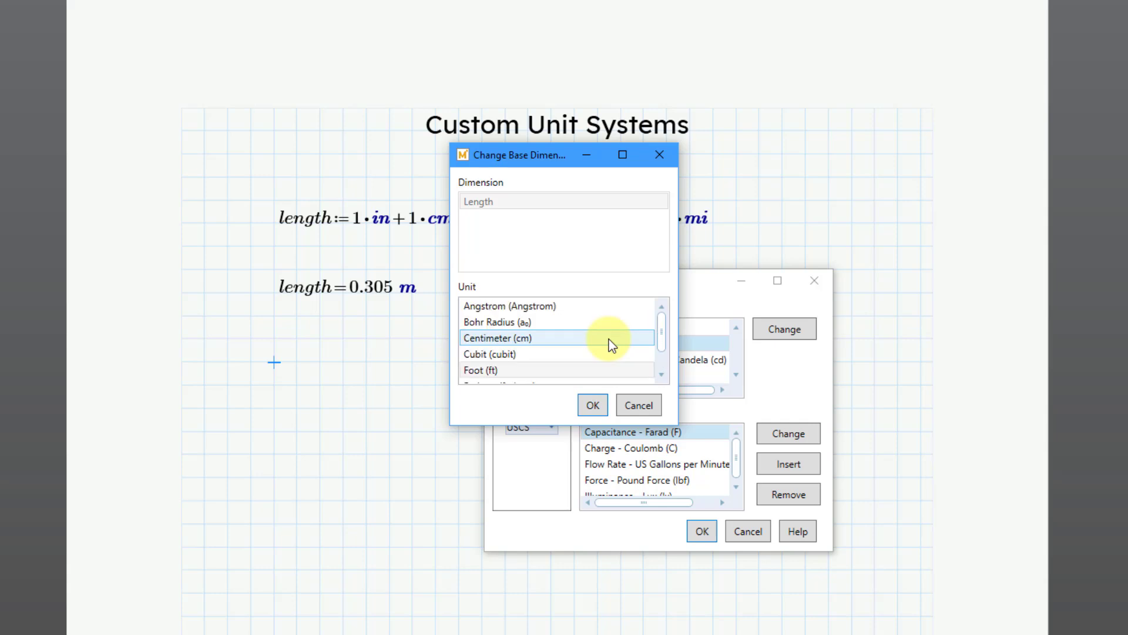
scroll(610, 343, down, 1)
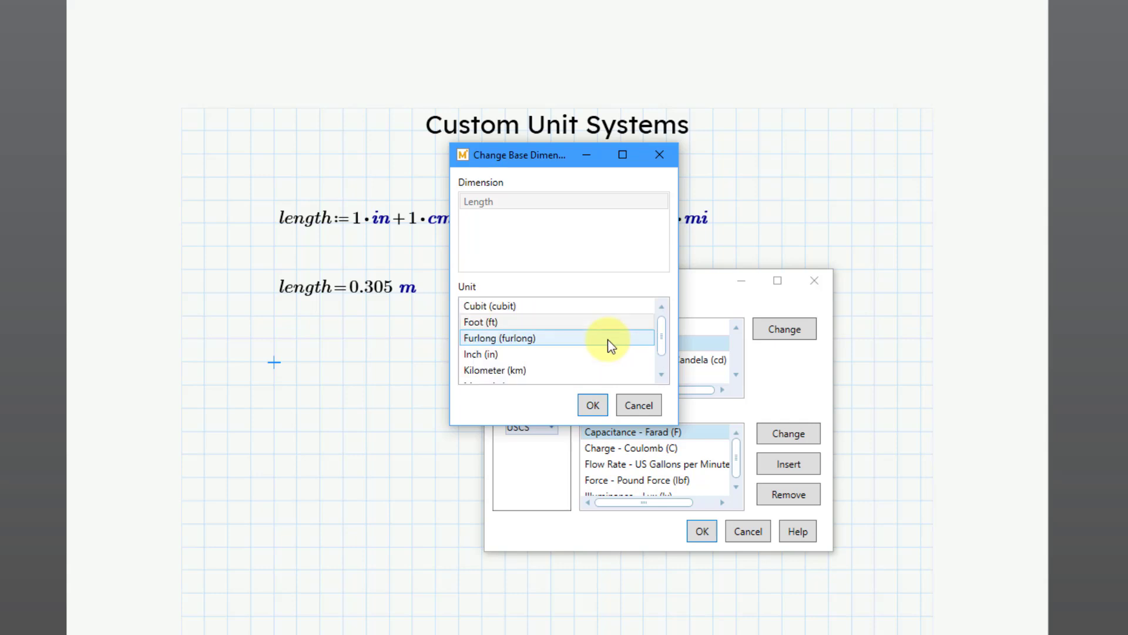
click(491, 355)
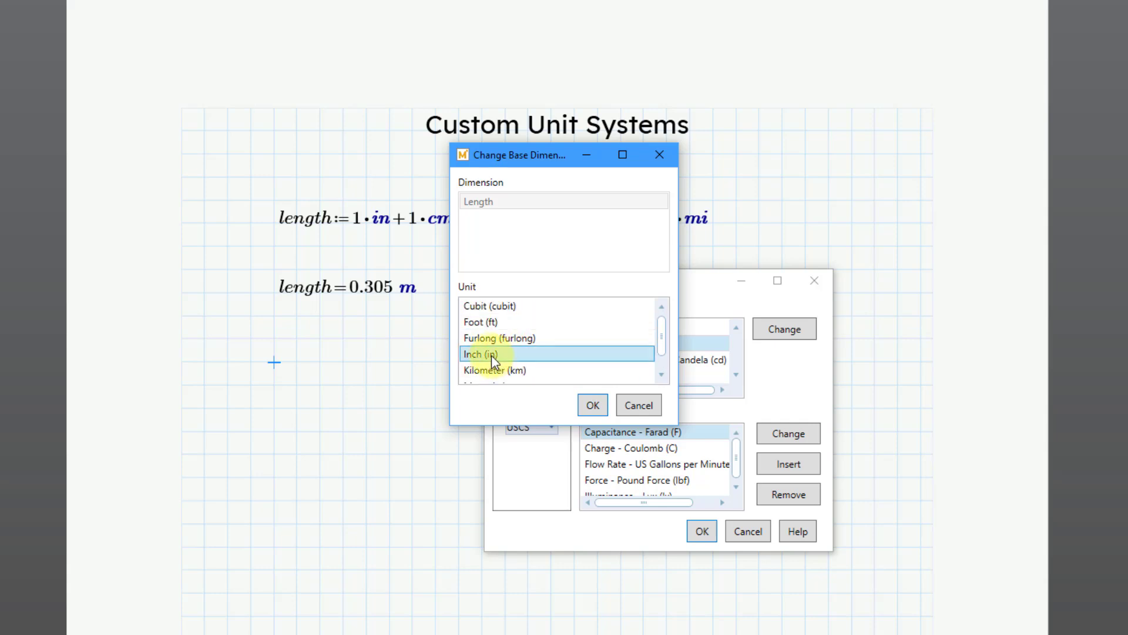
click(593, 405)
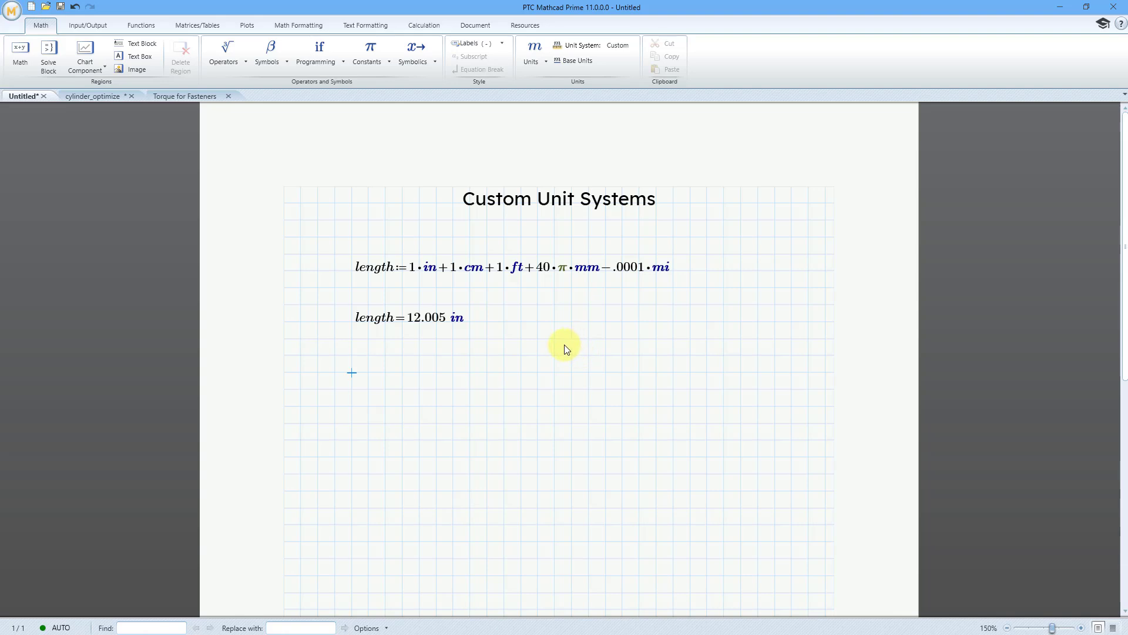
- Rebase the custom unit system on SI, discarding the earlier custom changes
click(594, 44)
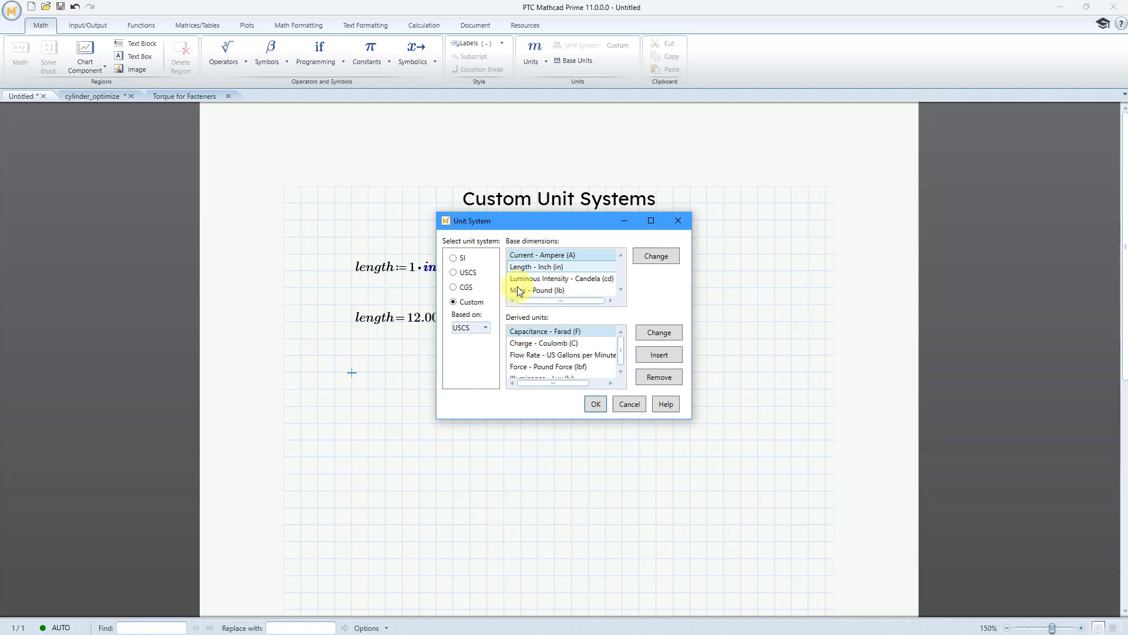
click(486, 329)
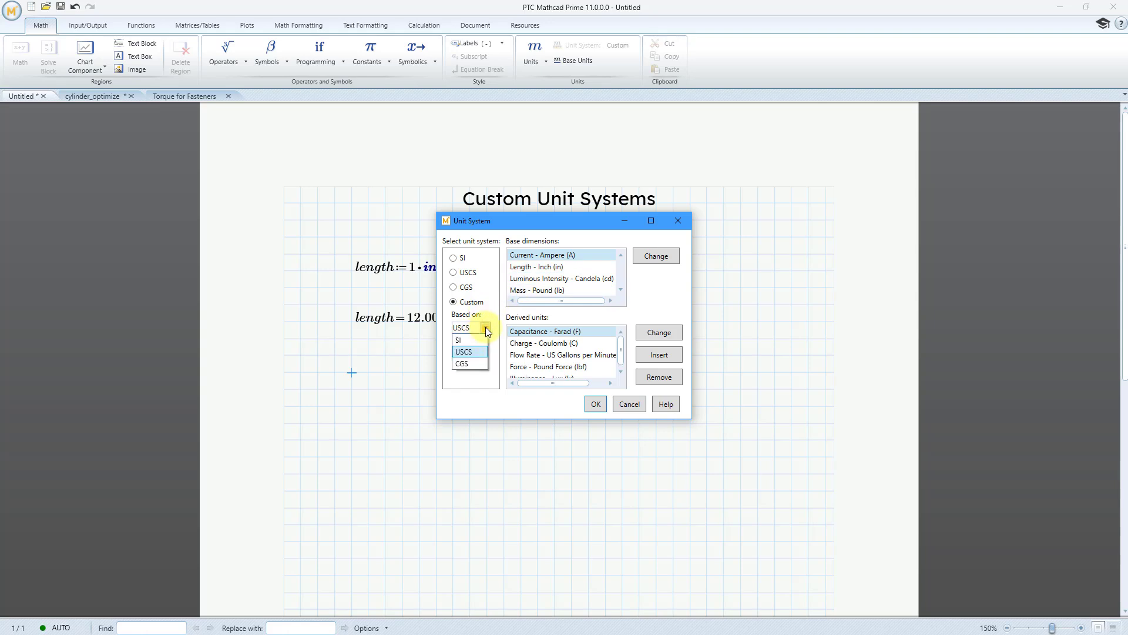
click(470, 339)
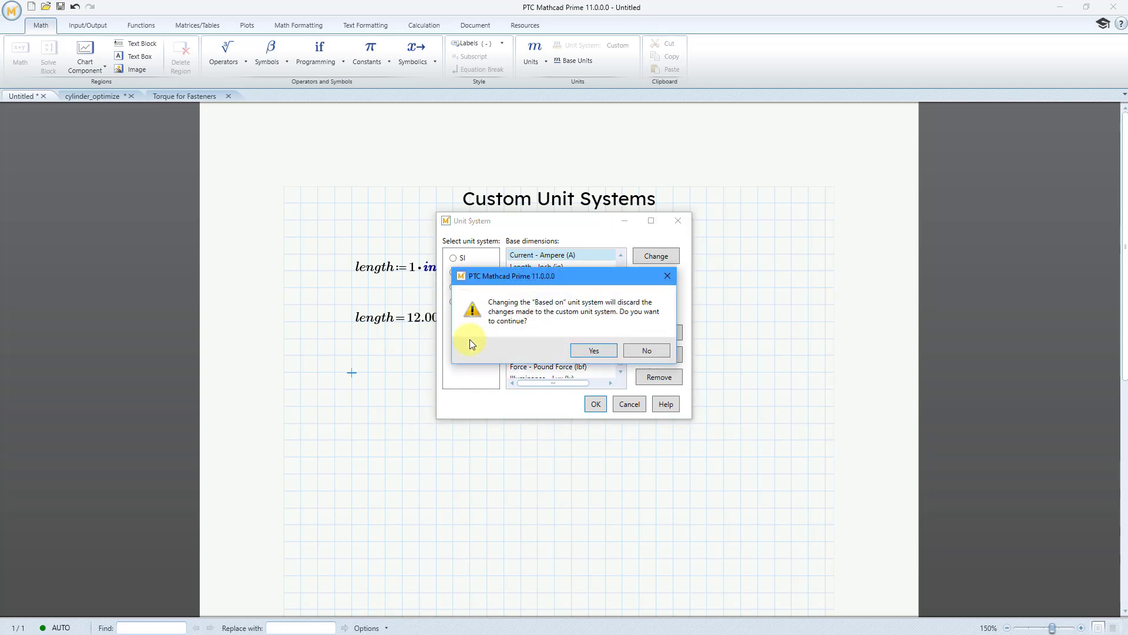
click(593, 350)
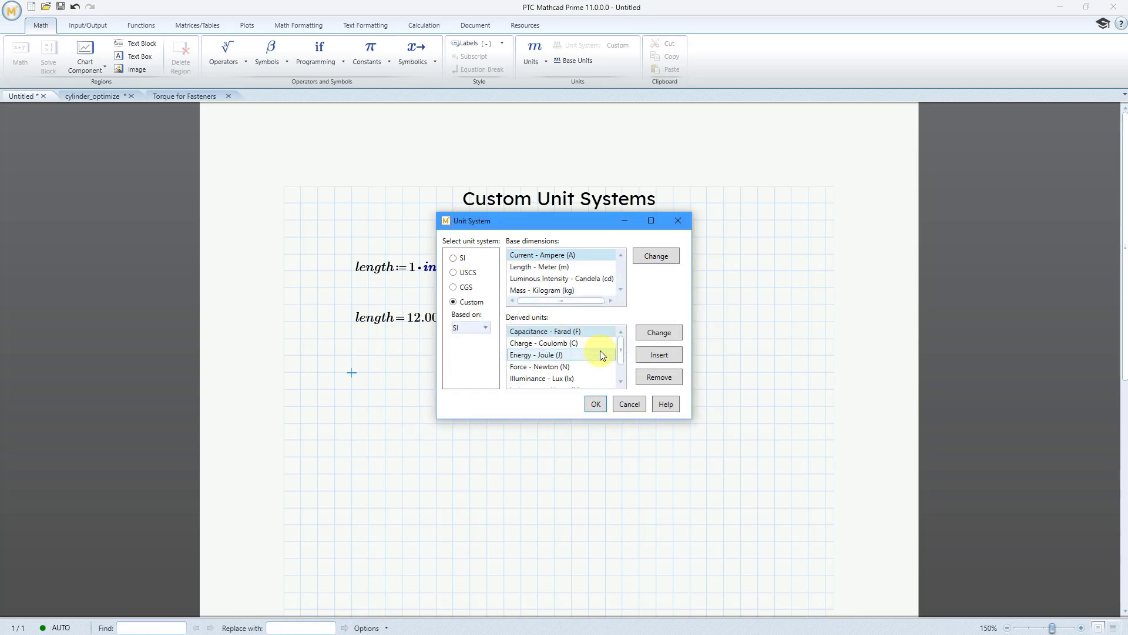
- Set the length unit to Millimeter so length reads 304.929 mm
click(568, 268)
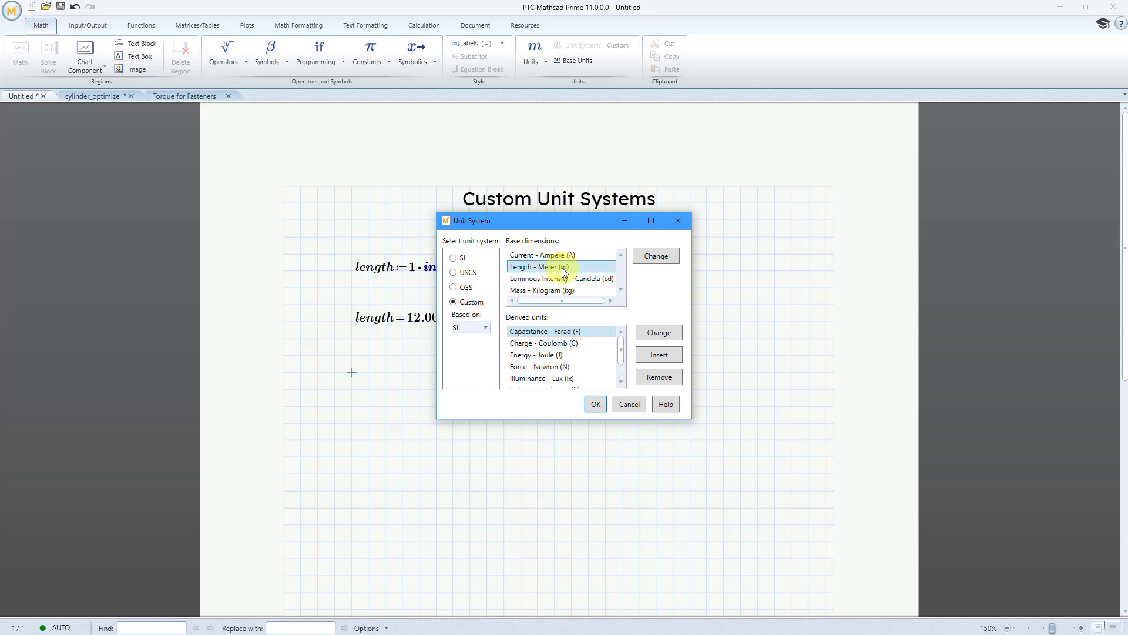
click(657, 256)
scroll(575, 341, down, 2)
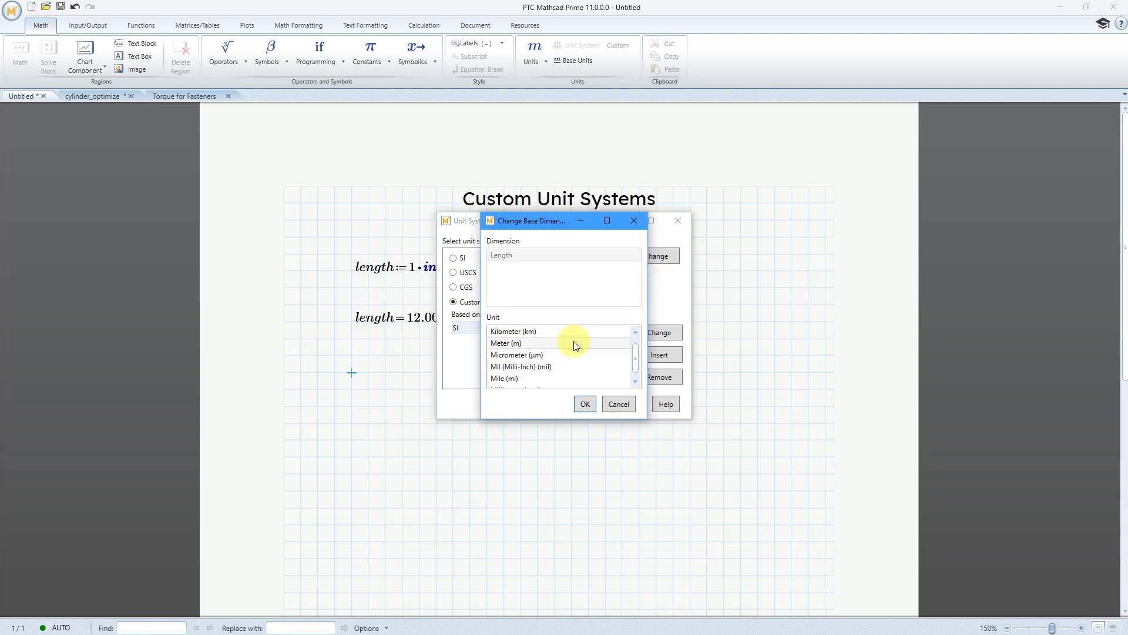
scroll(573, 341, down, 2)
click(571, 331)
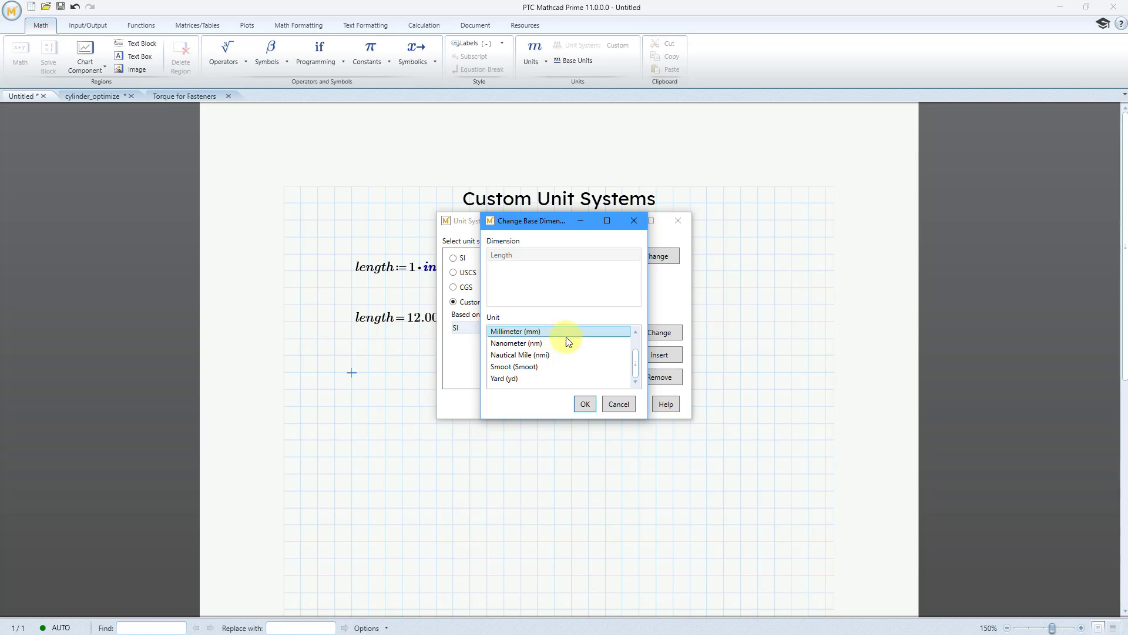
click(585, 404)
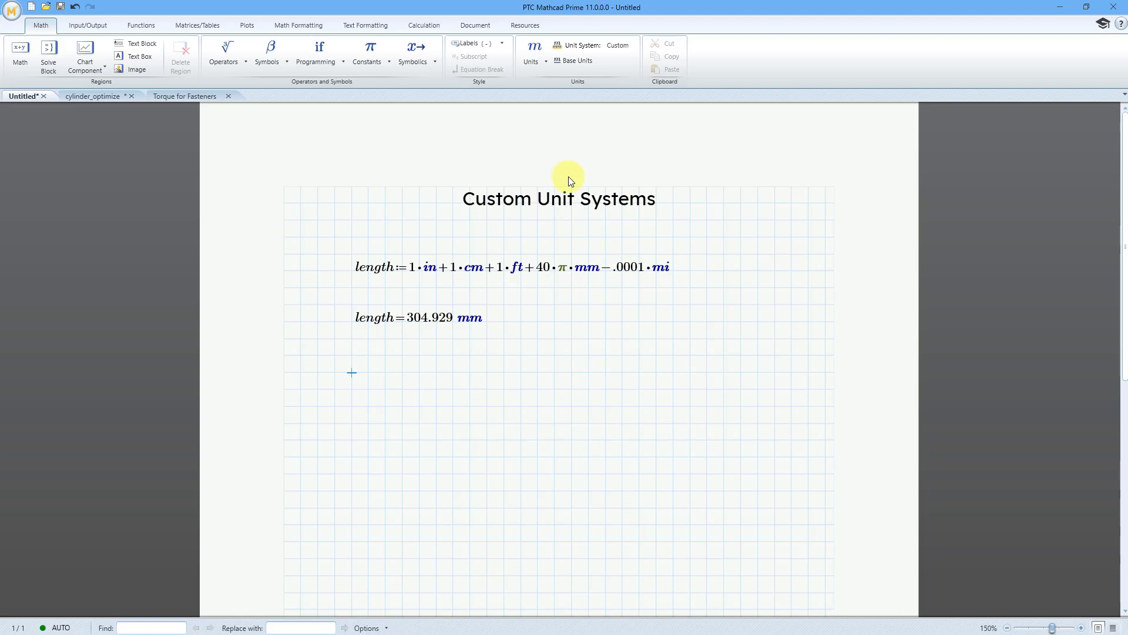
click(596, 46)
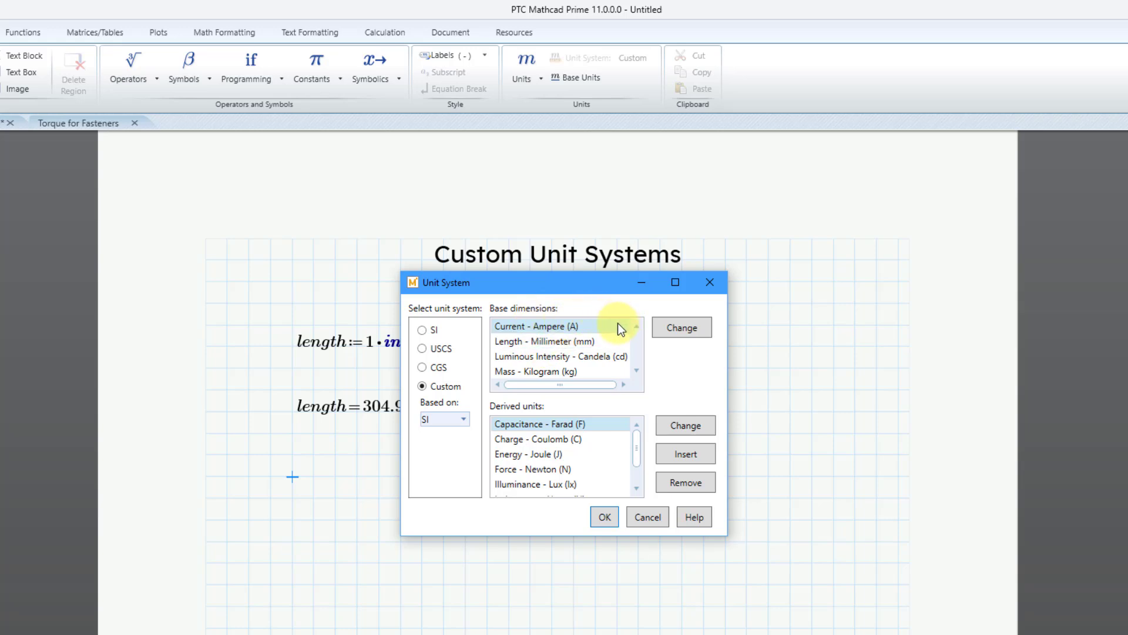
scroll(619, 350, down, 1)
scroll(620, 351, down, 1)
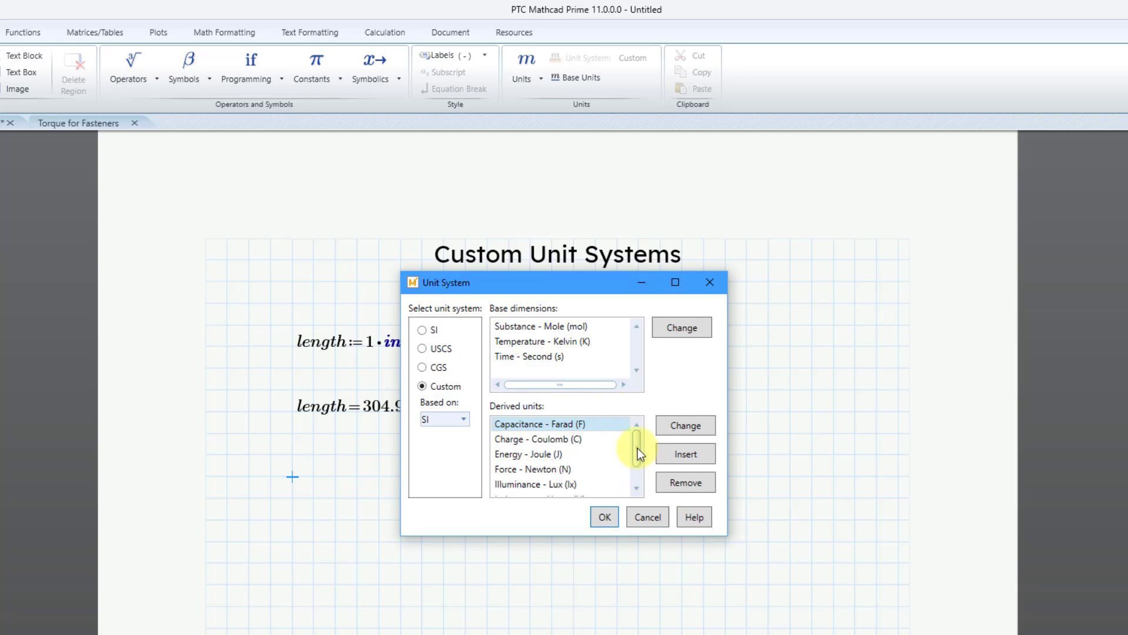
drag(637, 448, 638, 461)
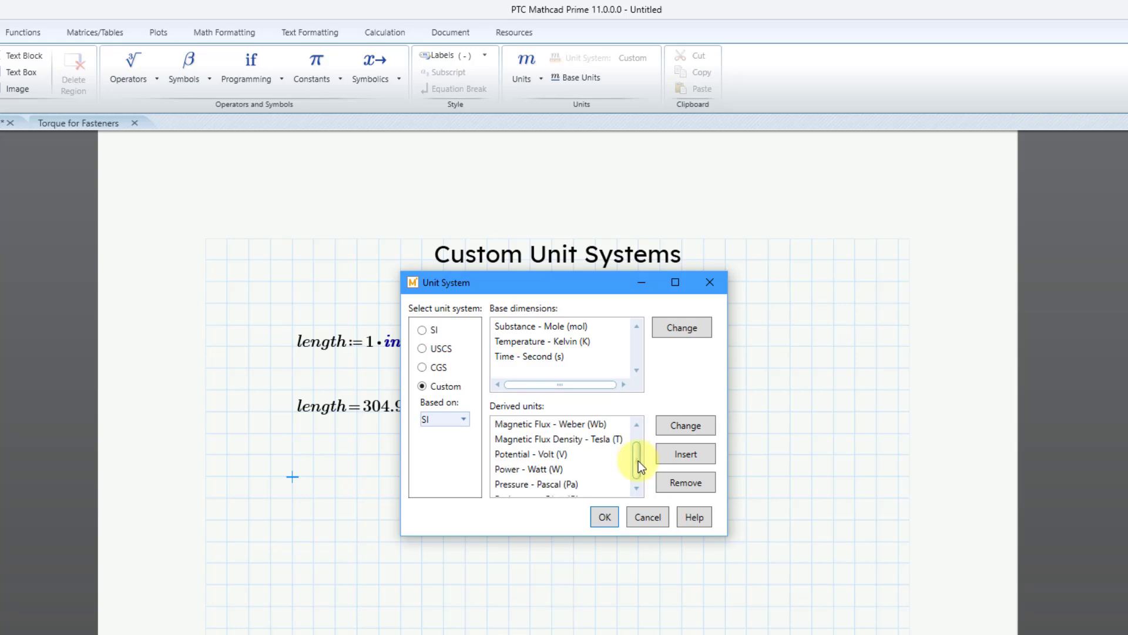
scroll(606, 458, down, 1)
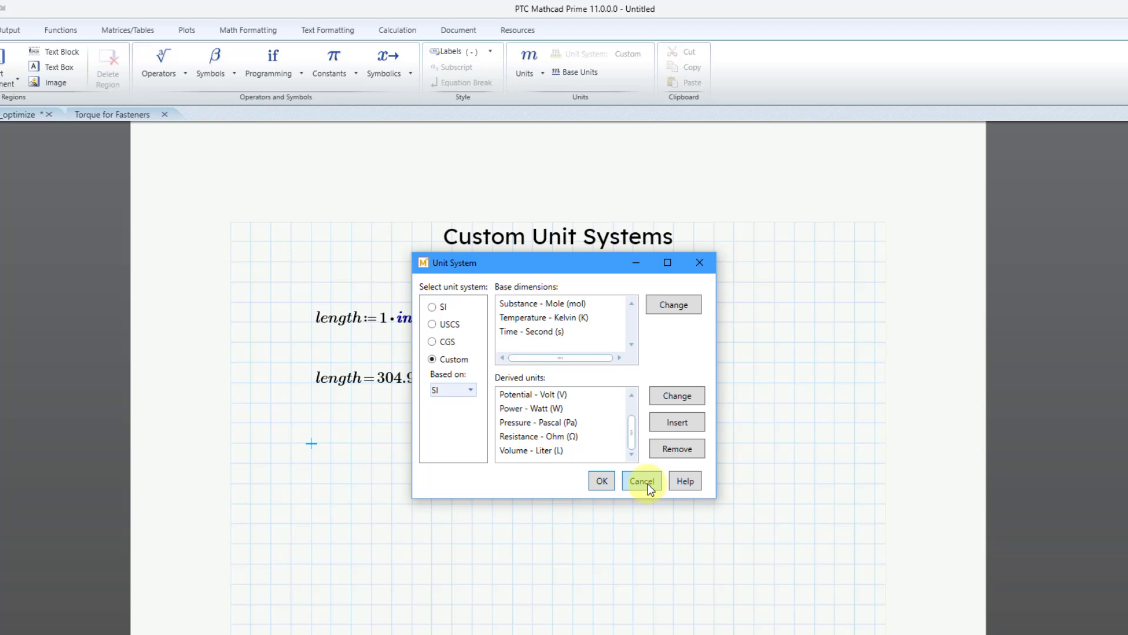
click(652, 518)
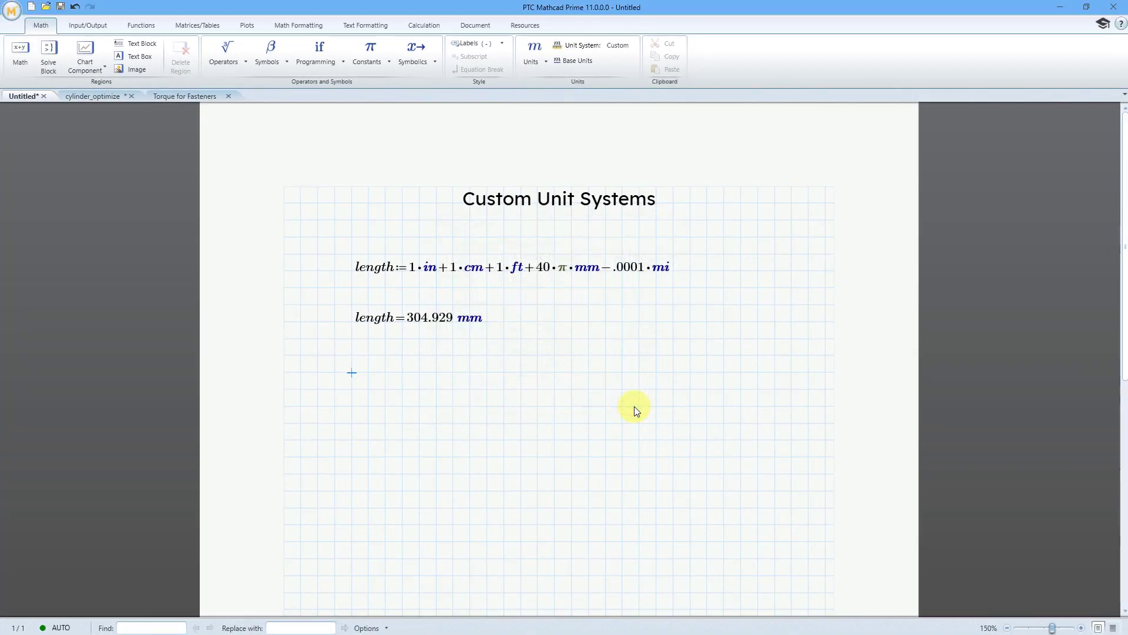
- Switch to the cylinder_optimize worksheet and scroll down to the Evaluate the results section
click(112, 98)
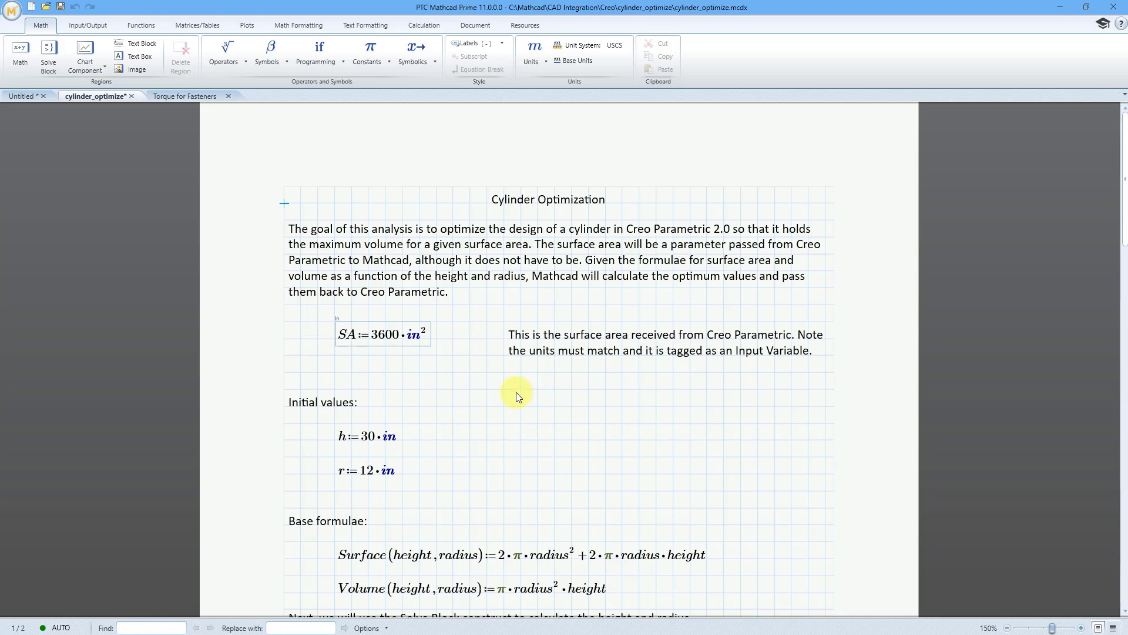
scroll(516, 380, down, 10)
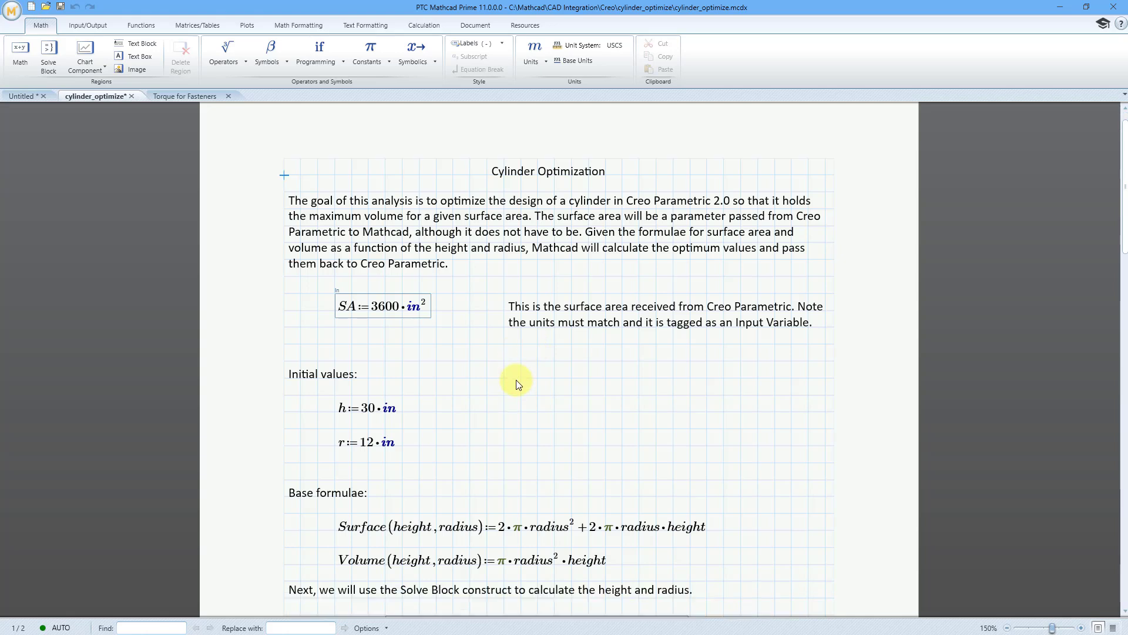
scroll(508, 373, down, 8)
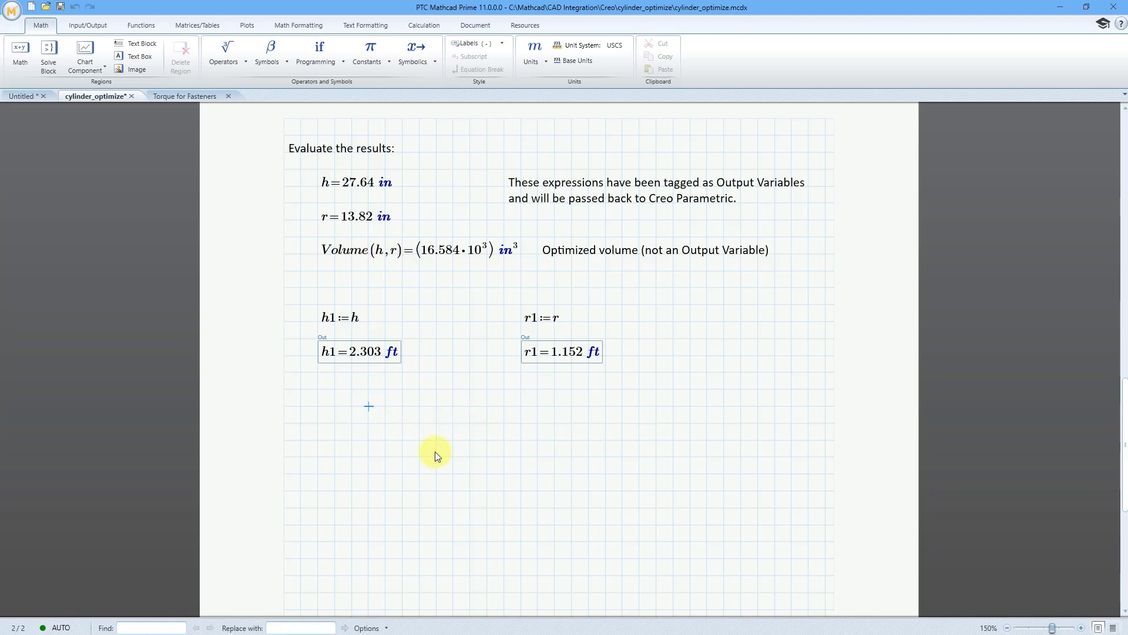
- Add evaluations h=, r= and Volume(h,r)= showing 2.303 ft, 1.152 ft and 71.791 gal
text(h1)
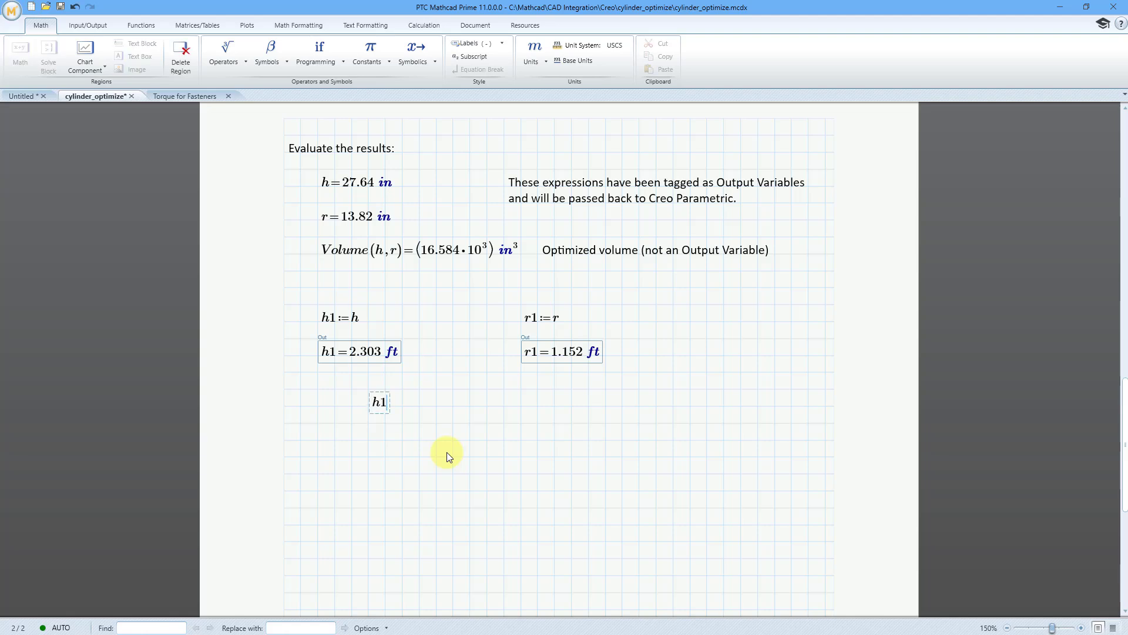
key(BackSpace)
text(=2.303·ft)
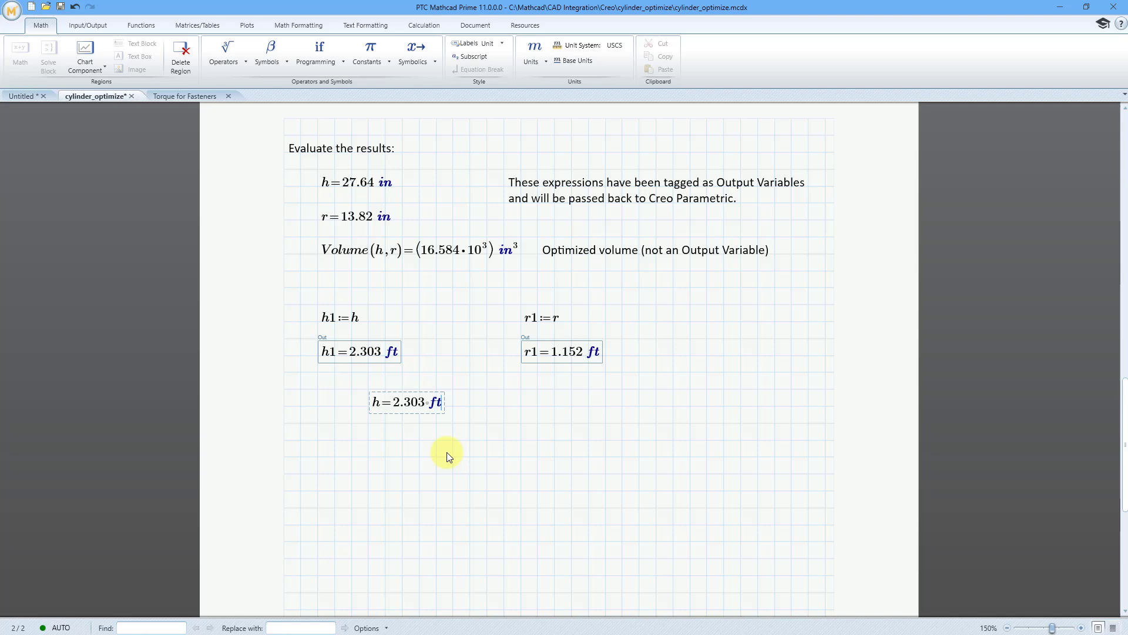
key(Return)
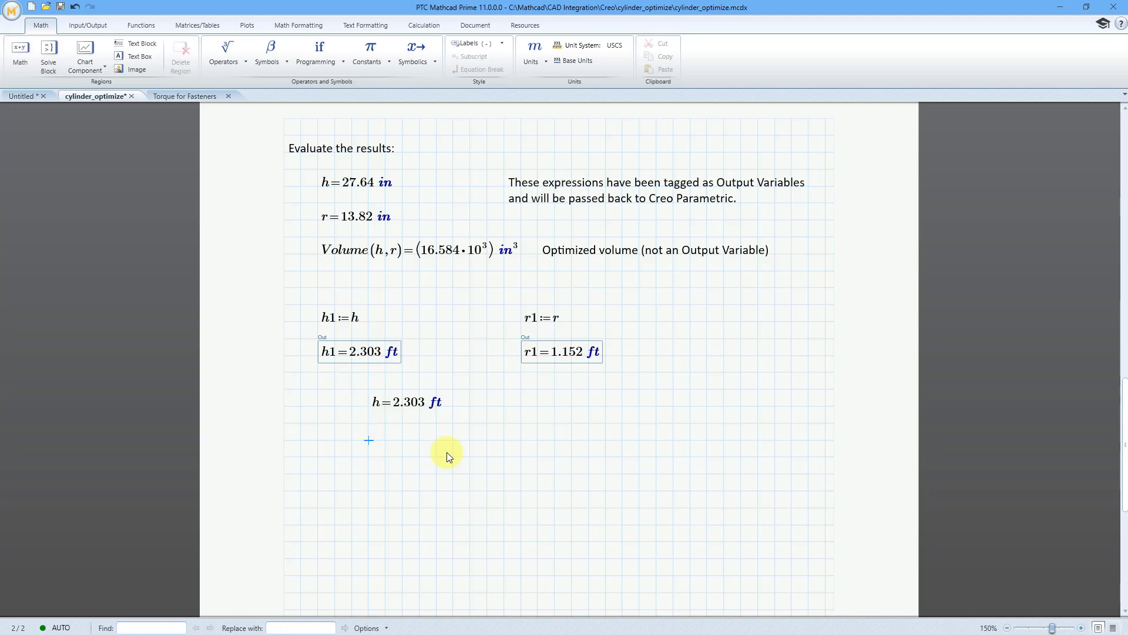
text(r=1.152 ft)
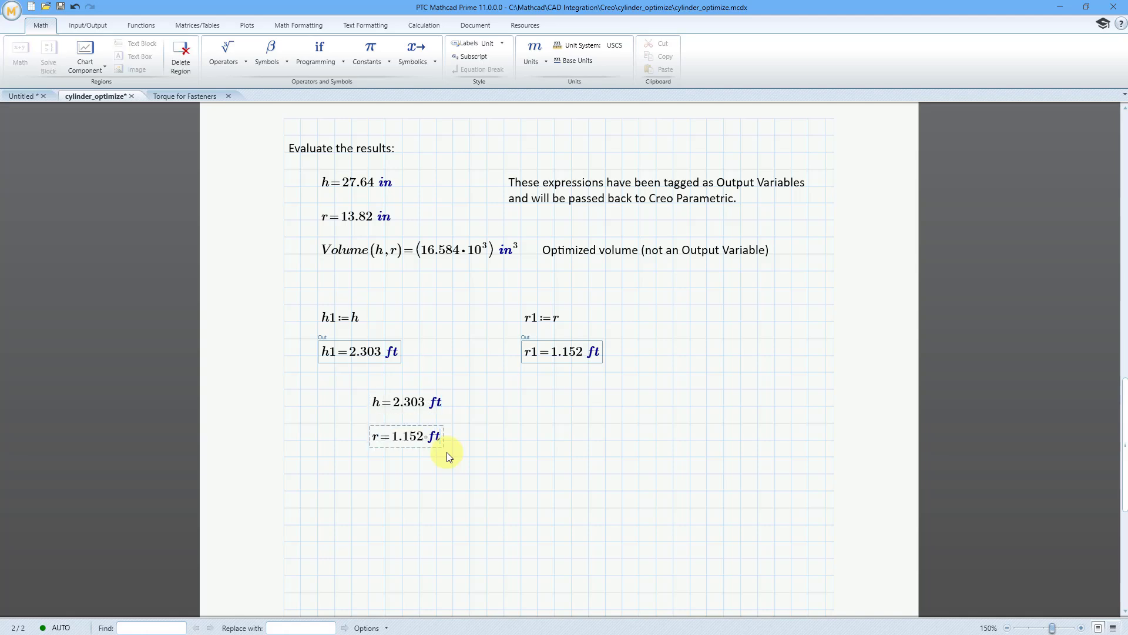
key(Return)
key(Return)
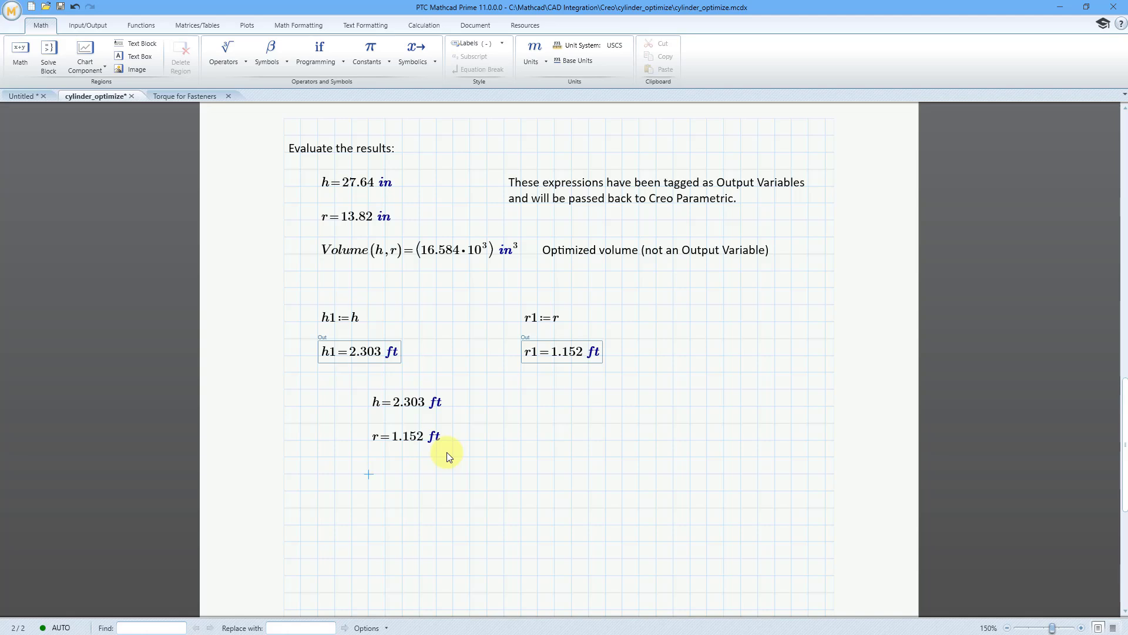
text(Volume)
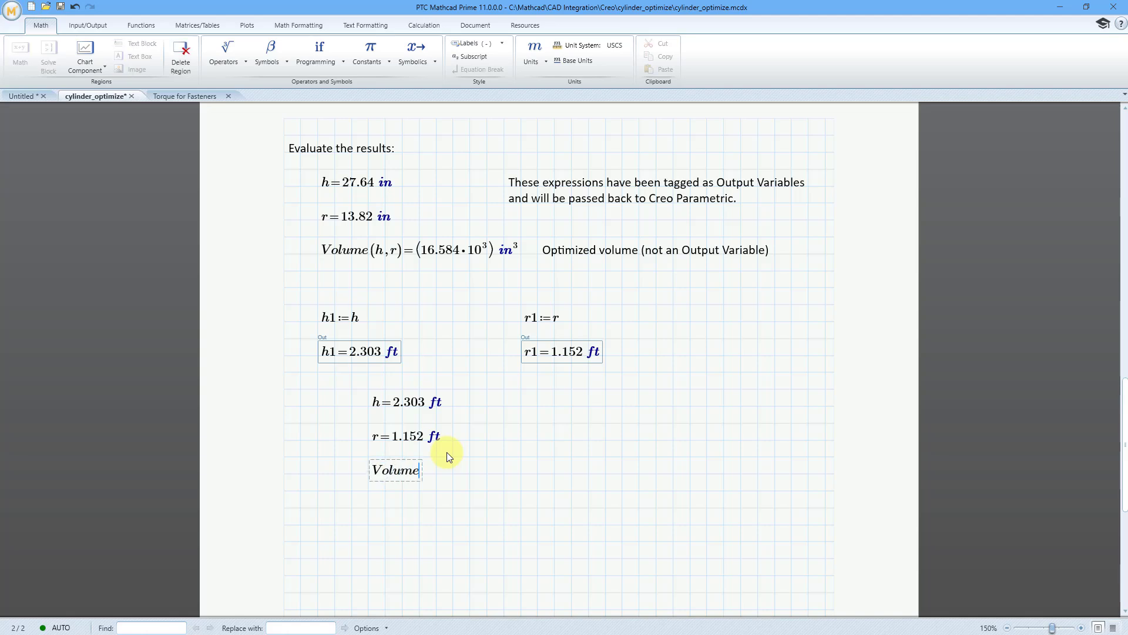
text((h,r)=71.791 gal)
click(516, 504)
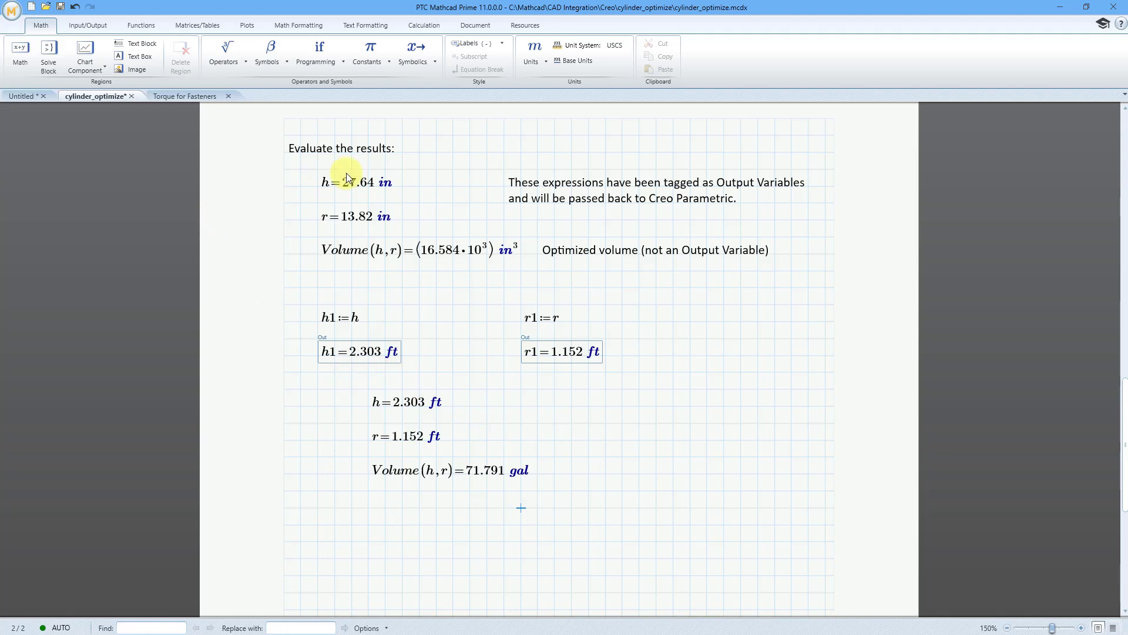
- Choose a Custom unit system based on USCS for the cylinder_optimize worksheet
click(597, 47)
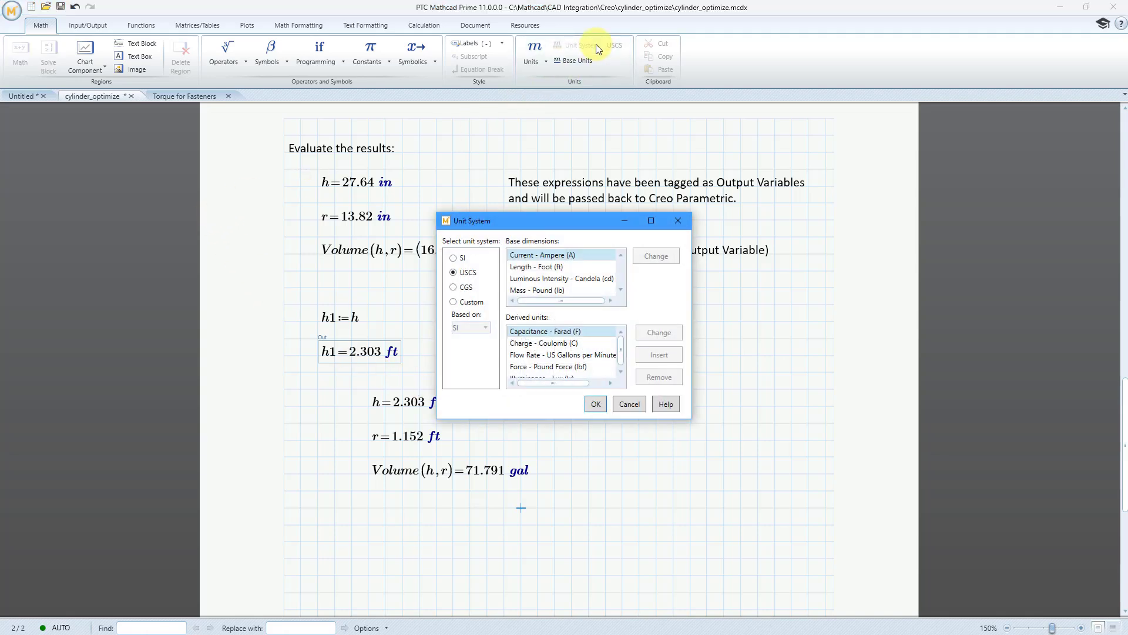
click(453, 302)
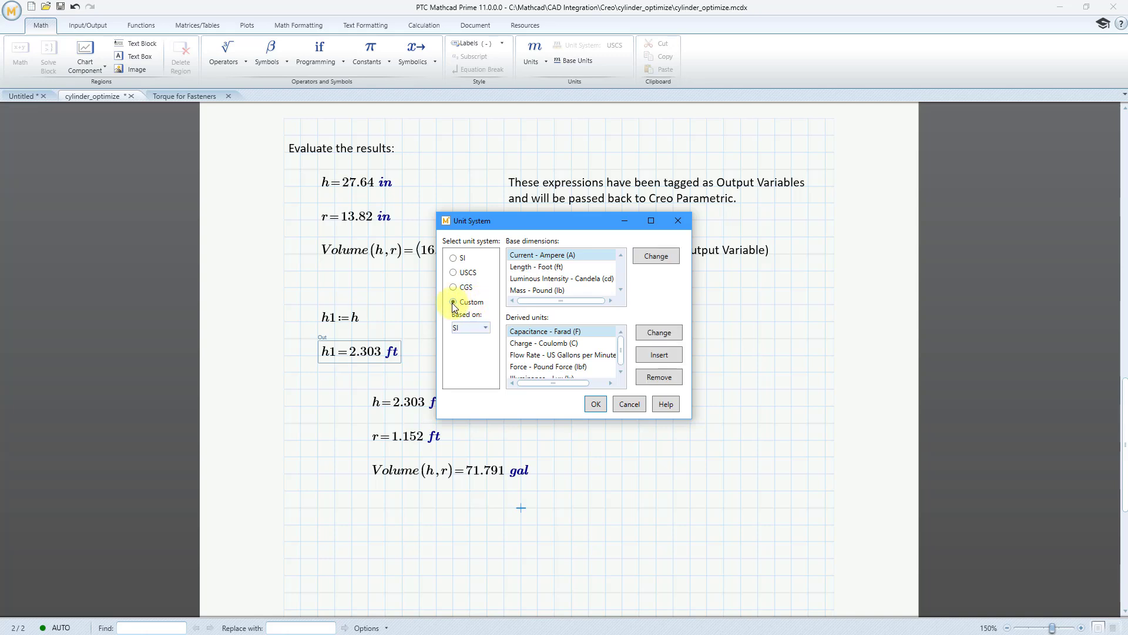
click(486, 327)
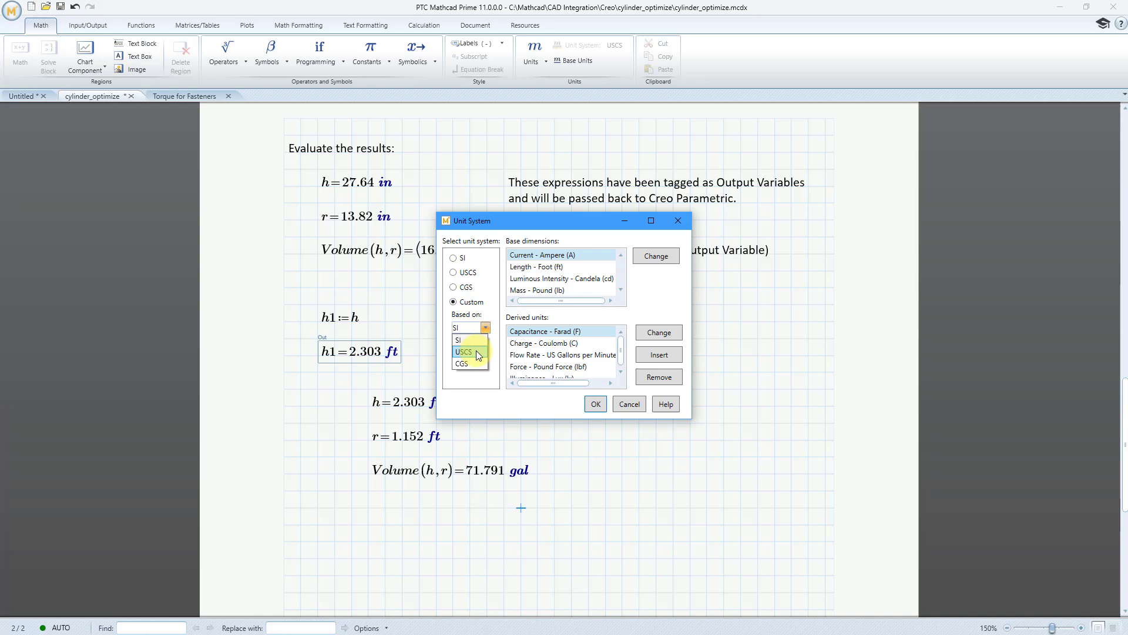
click(476, 351)
- Change the length unit to Inch, then select Volume under Derived units
click(527, 267)
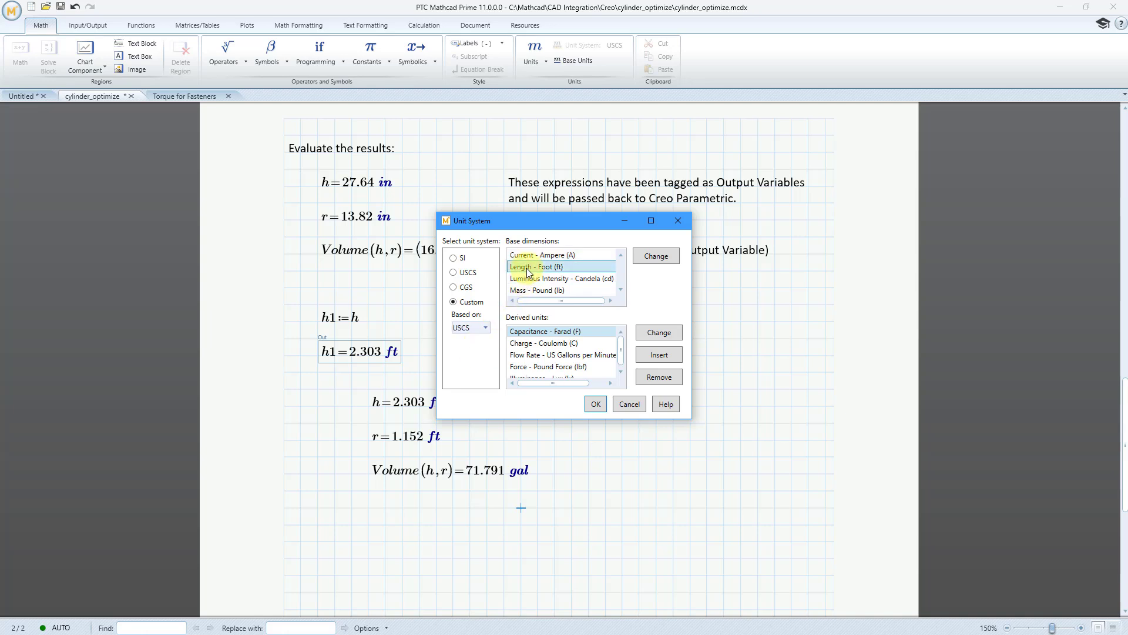
click(656, 255)
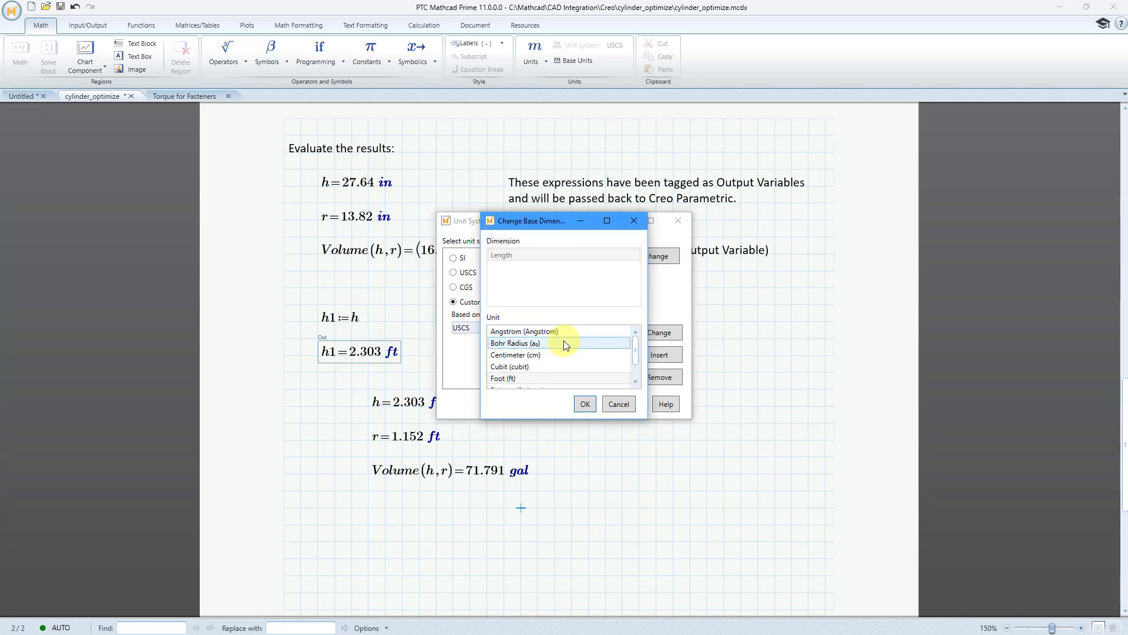
scroll(563, 340, down, 1)
click(513, 365)
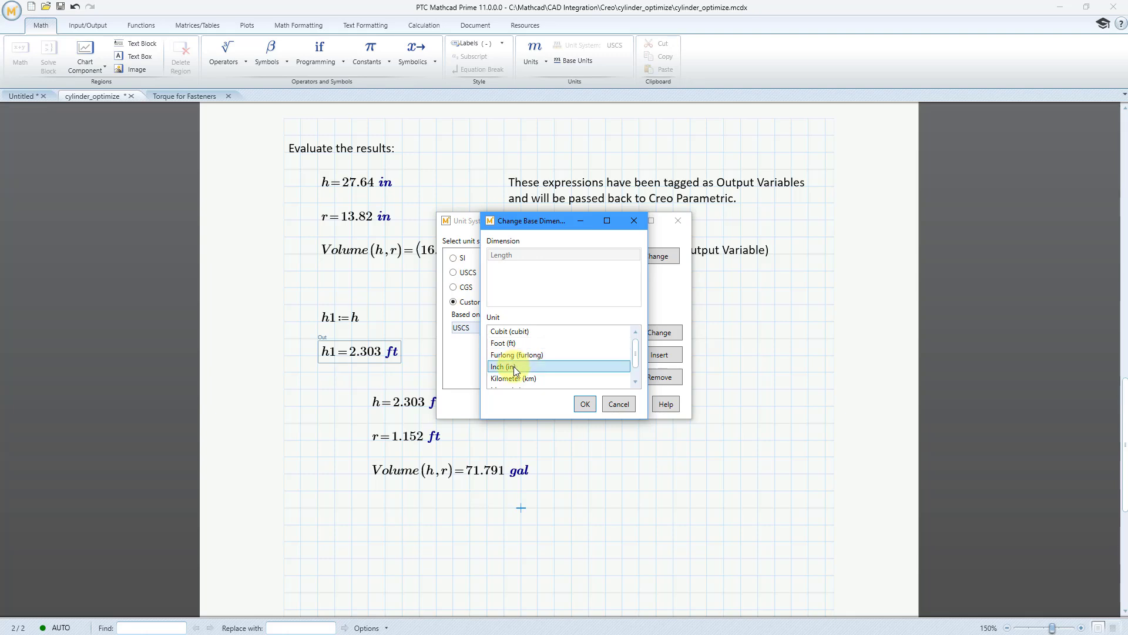
click(585, 403)
scroll(566, 357, down, 2)
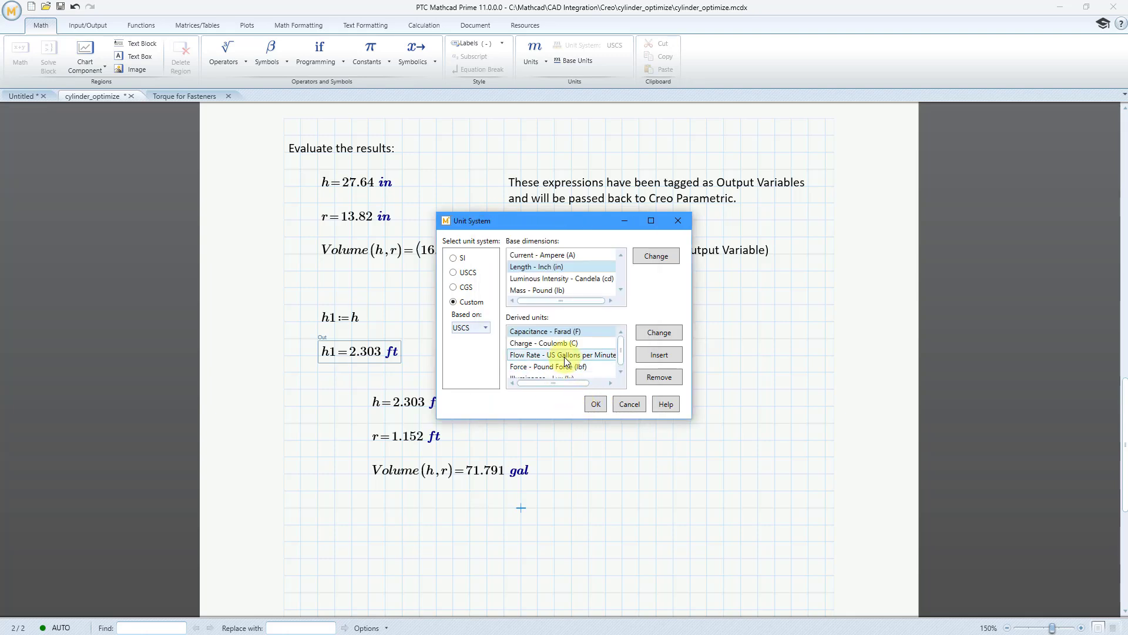
scroll(565, 357, down, 2)
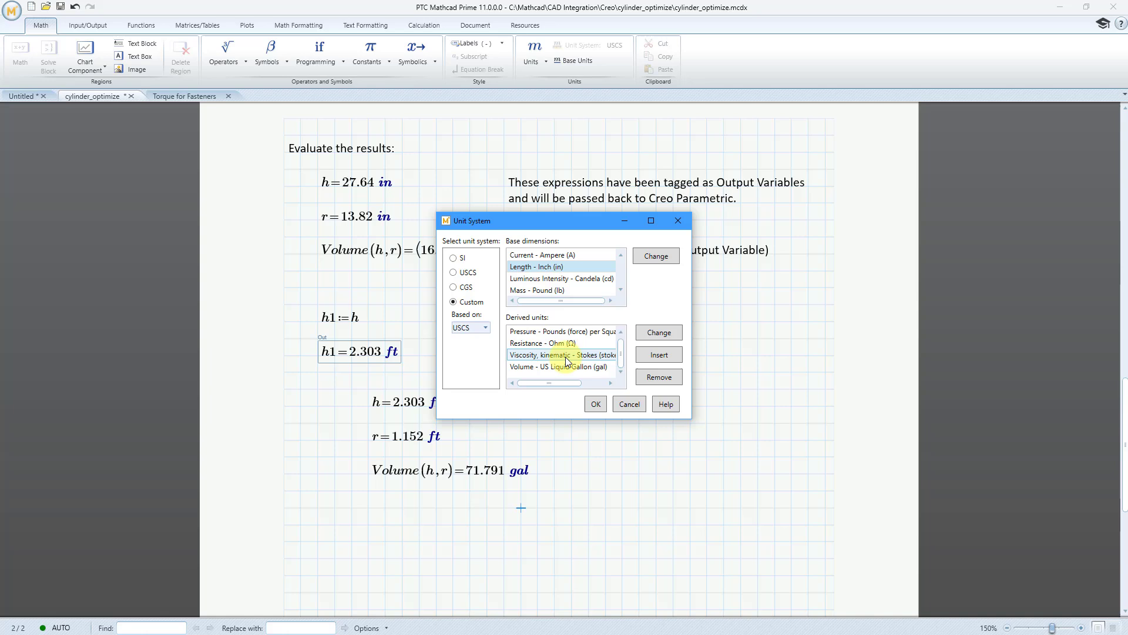
click(563, 369)
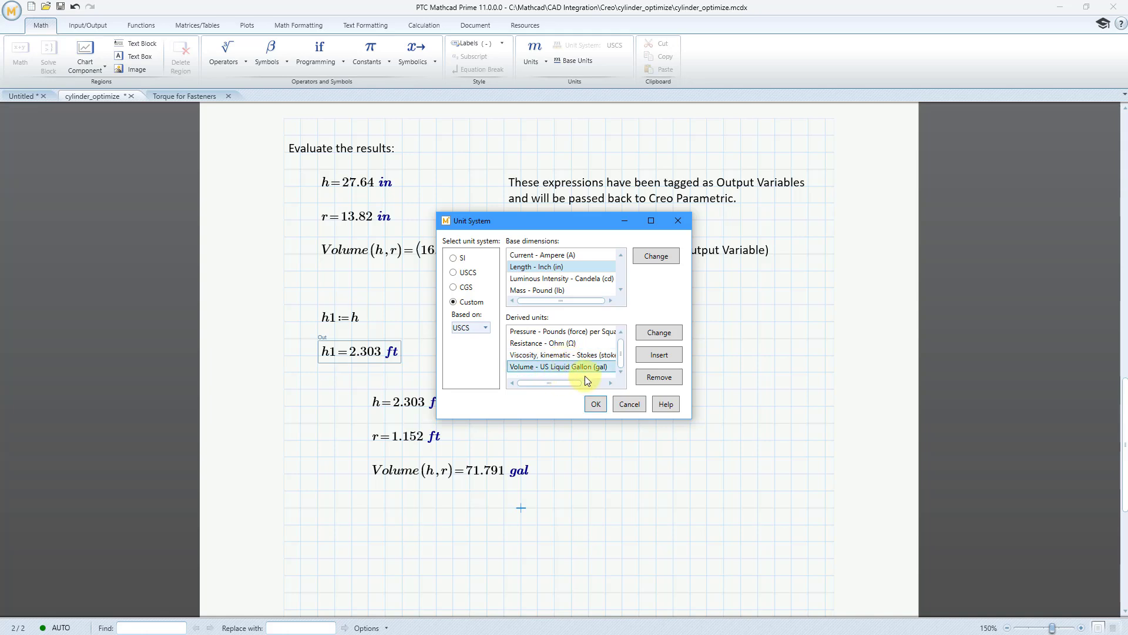
- Set the volume unit to Liter and apply, so Volume(h,r) reads 271.758 L
click(657, 334)
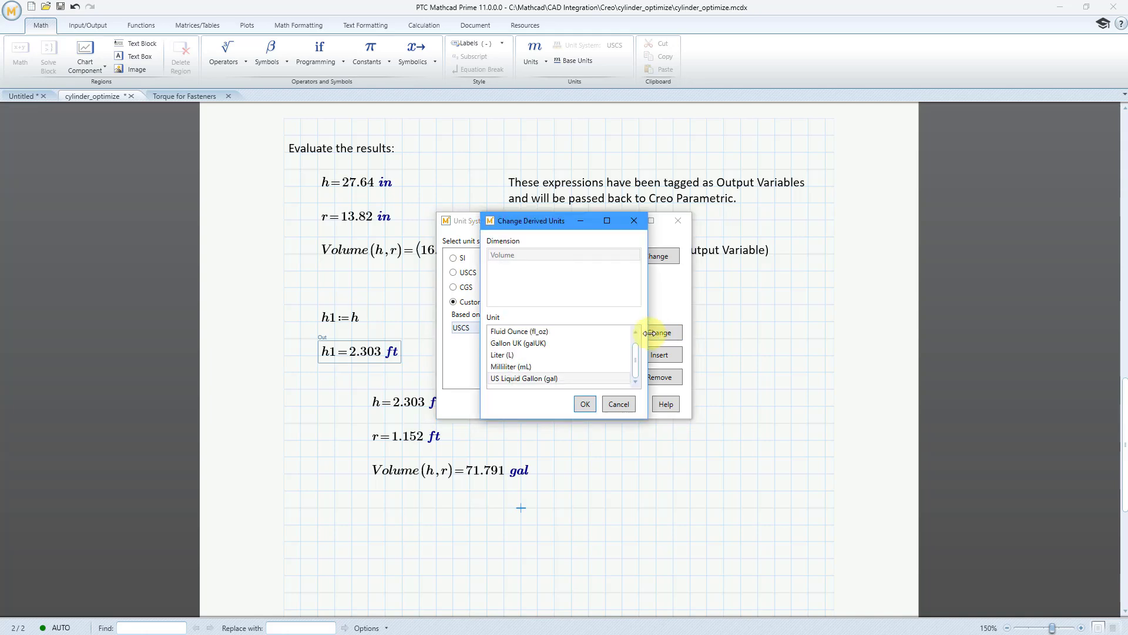
click(529, 355)
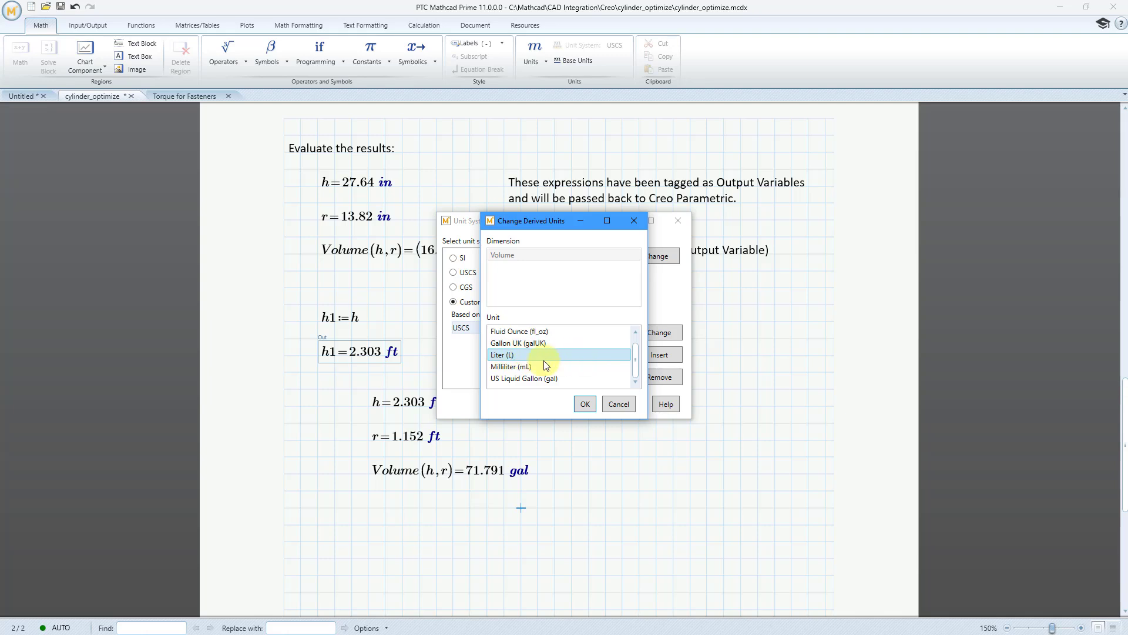
click(585, 404)
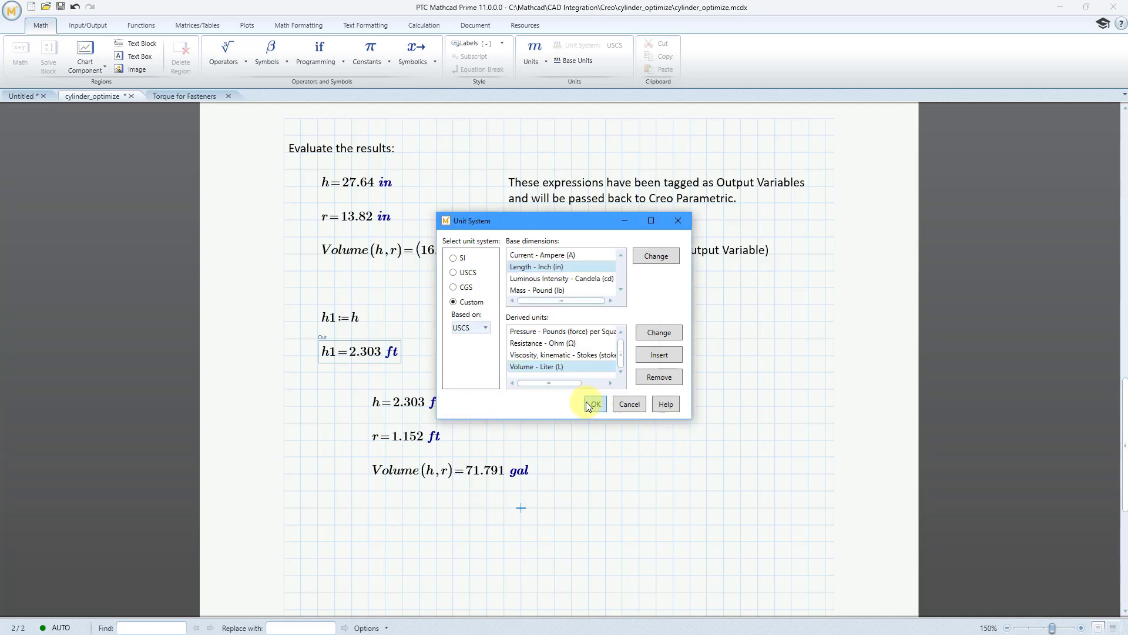
click(594, 404)
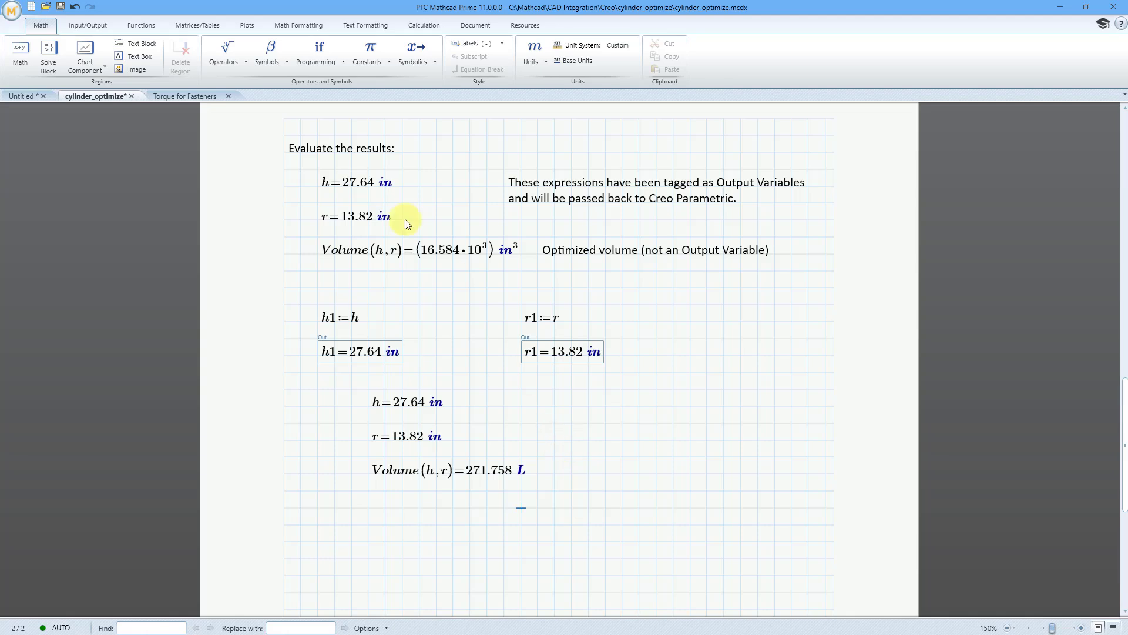
- Switch to the Torque for Fasteners worksheet and show the full torque chart above the equations
click(200, 96)
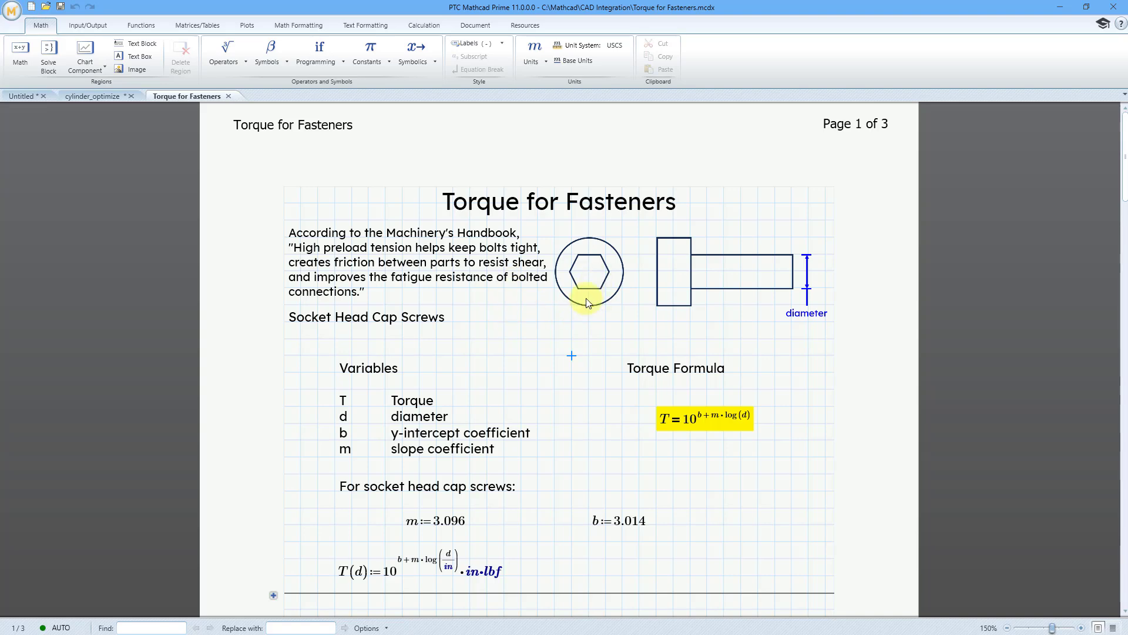
scroll(563, 294, down, 6)
scroll(561, 291, down, 12)
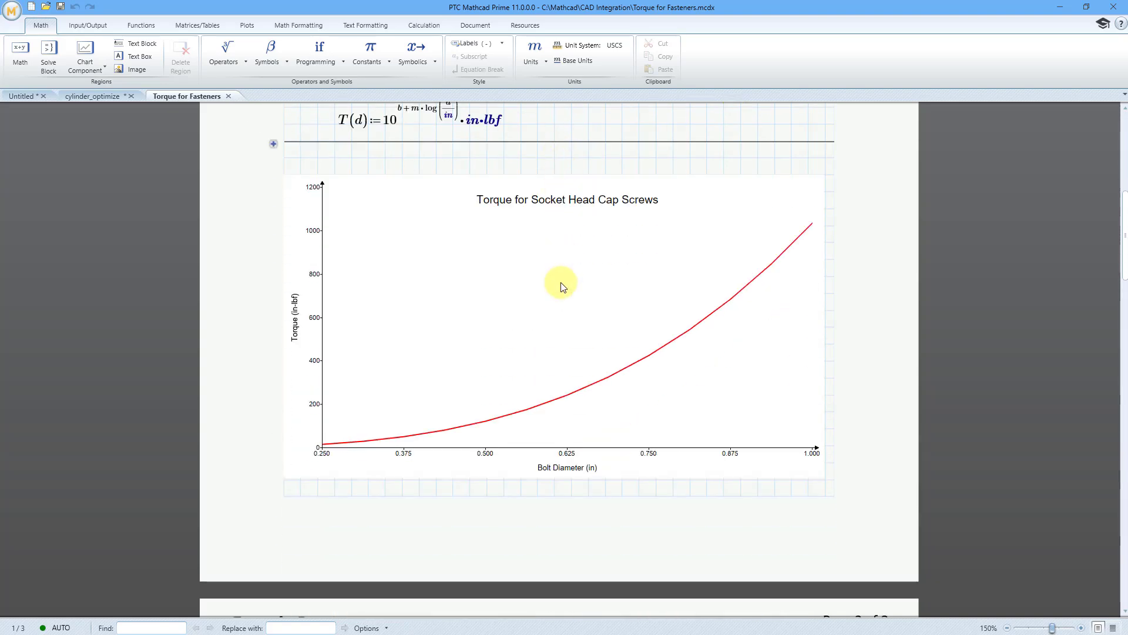
scroll(554, 287, down, 14)
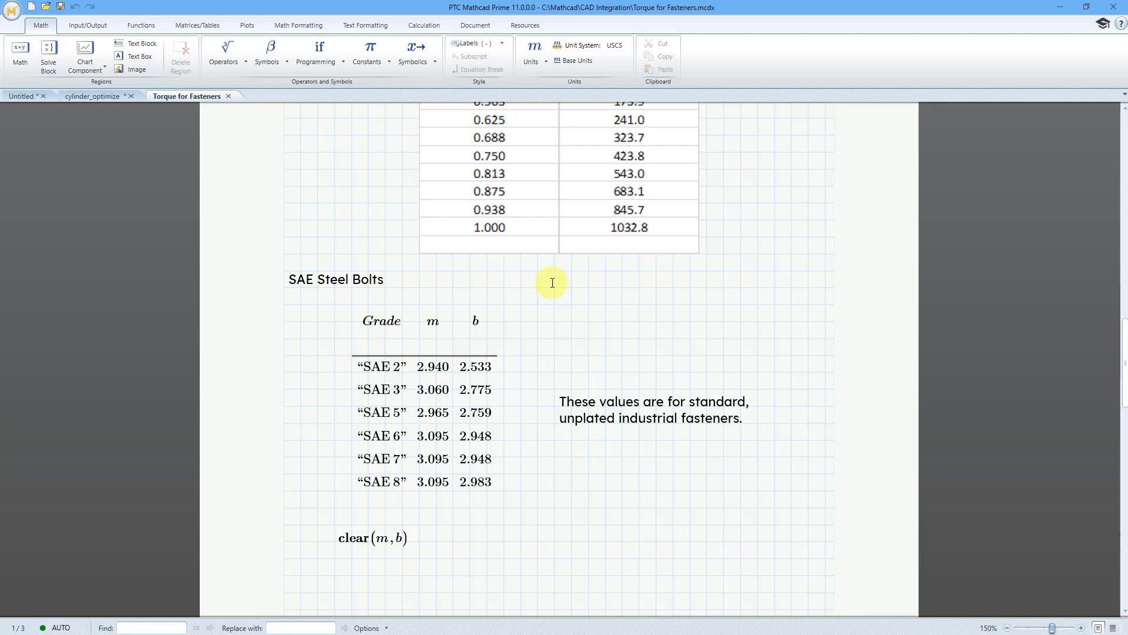
scroll(550, 283, down, 9)
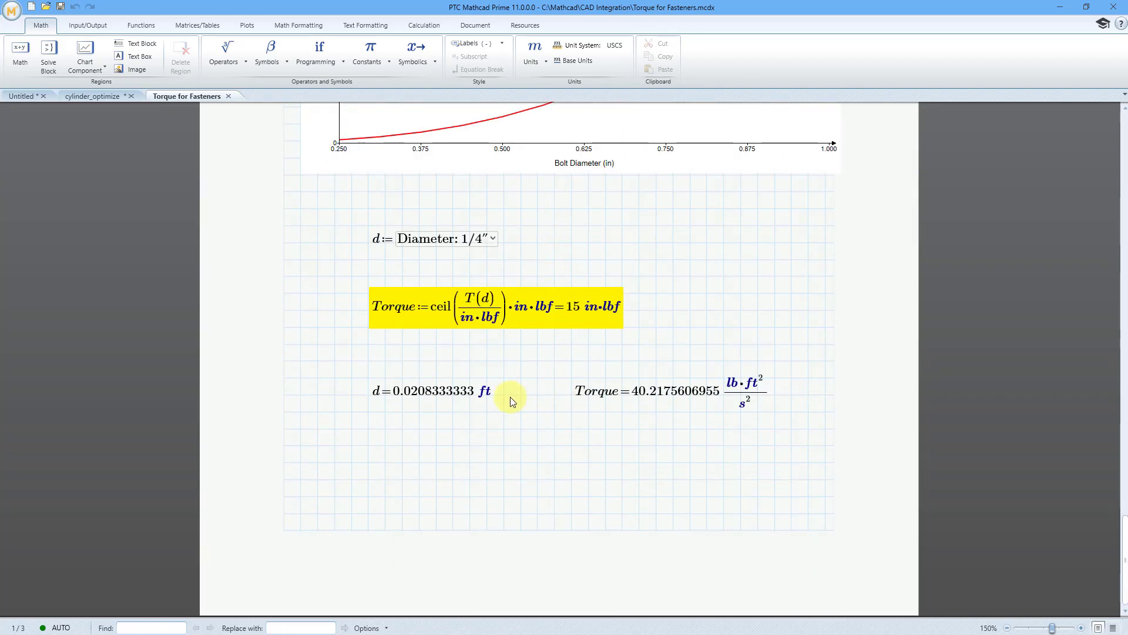
scroll(492, 290, up, 2)
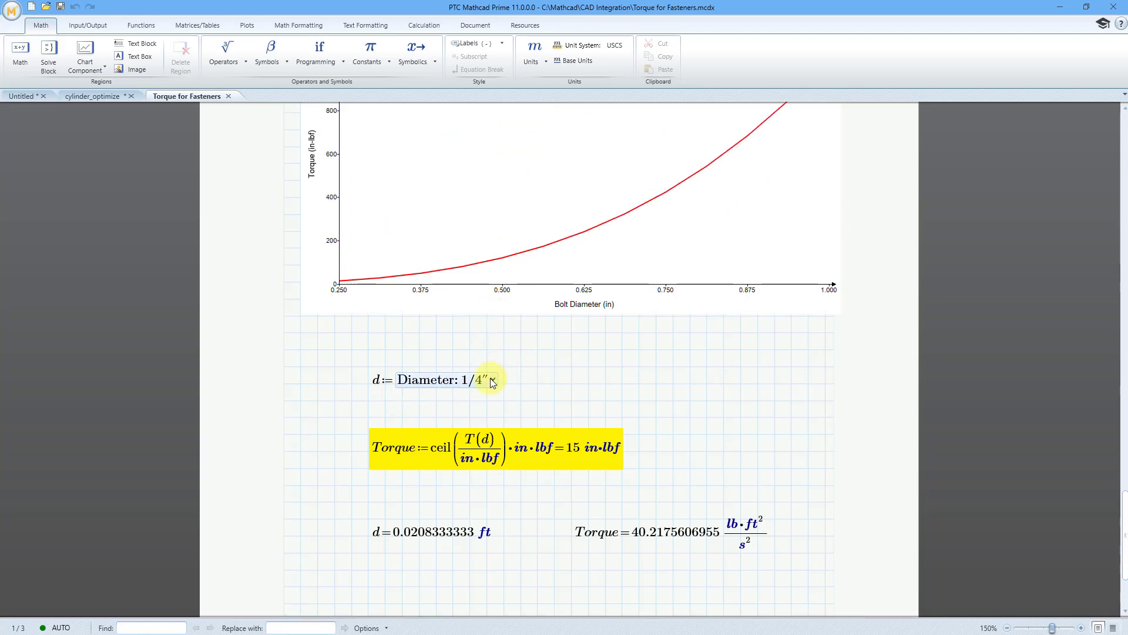
- Choose Diameter: 1/2" from the bolt diameter list, giving Torque = 121 in·lbf
click(493, 380)
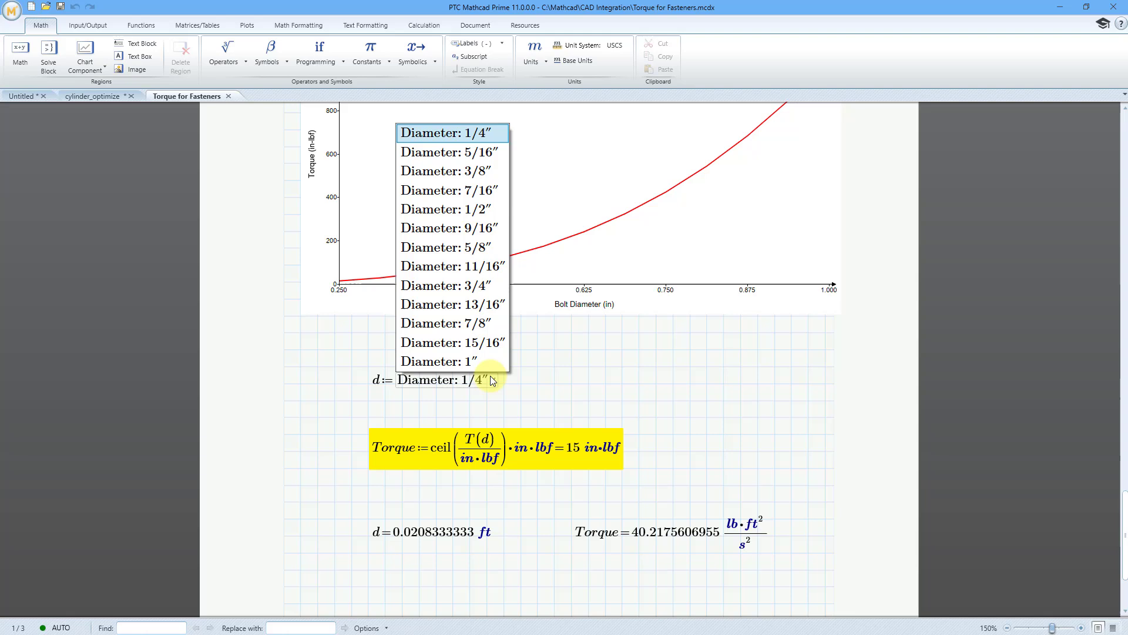
click(482, 211)
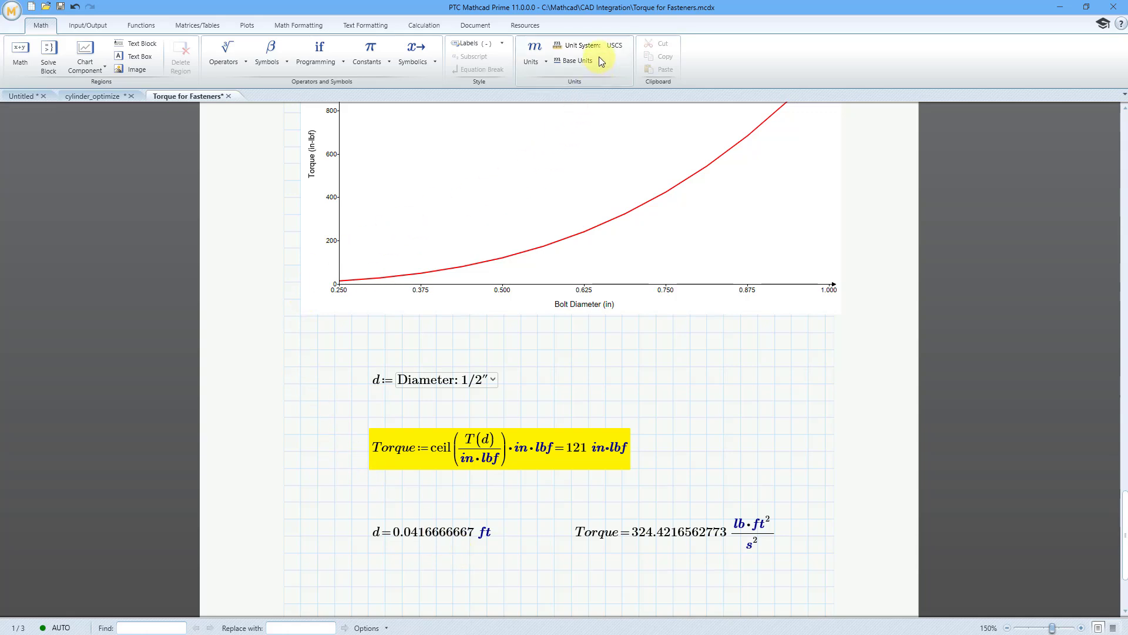
- Create a custom unit system for the worksheet based on USCS
click(569, 47)
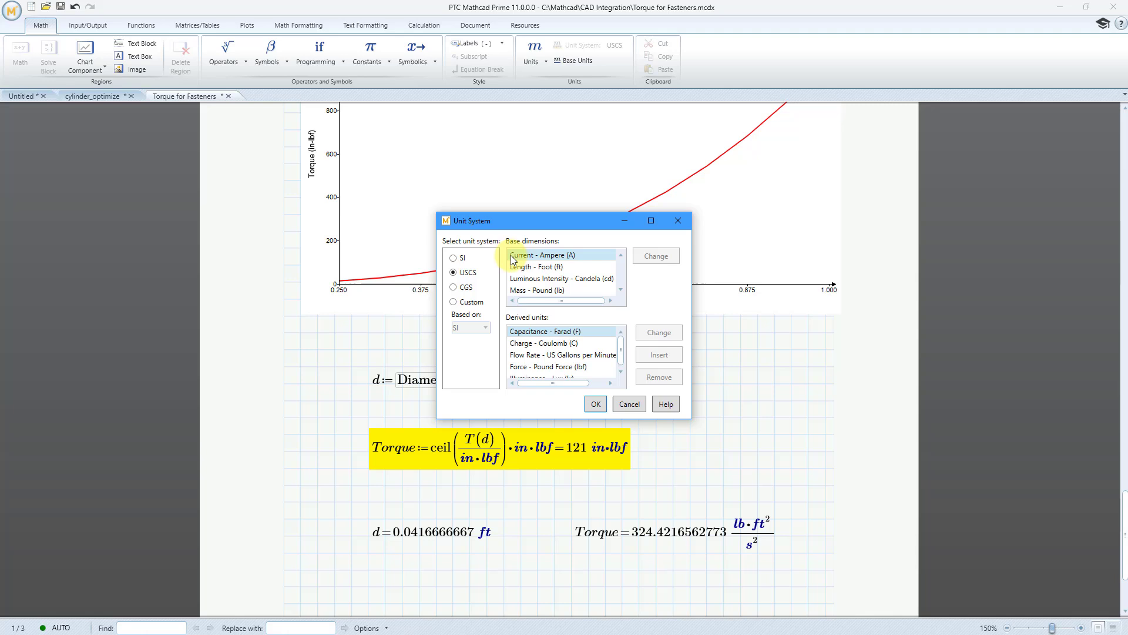
click(468, 301)
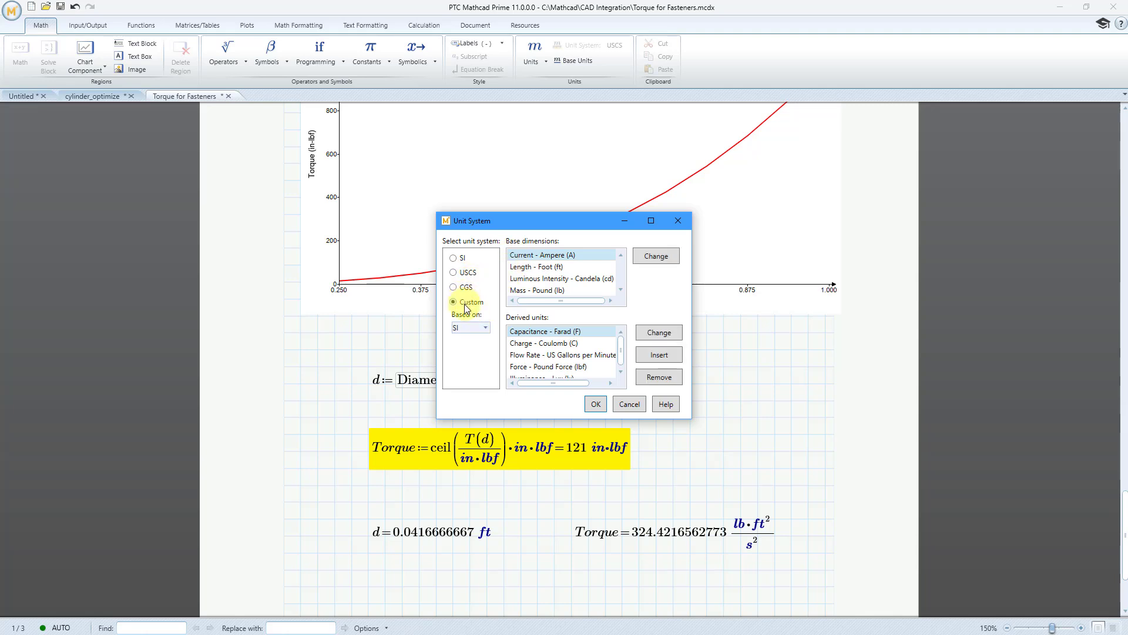
click(481, 330)
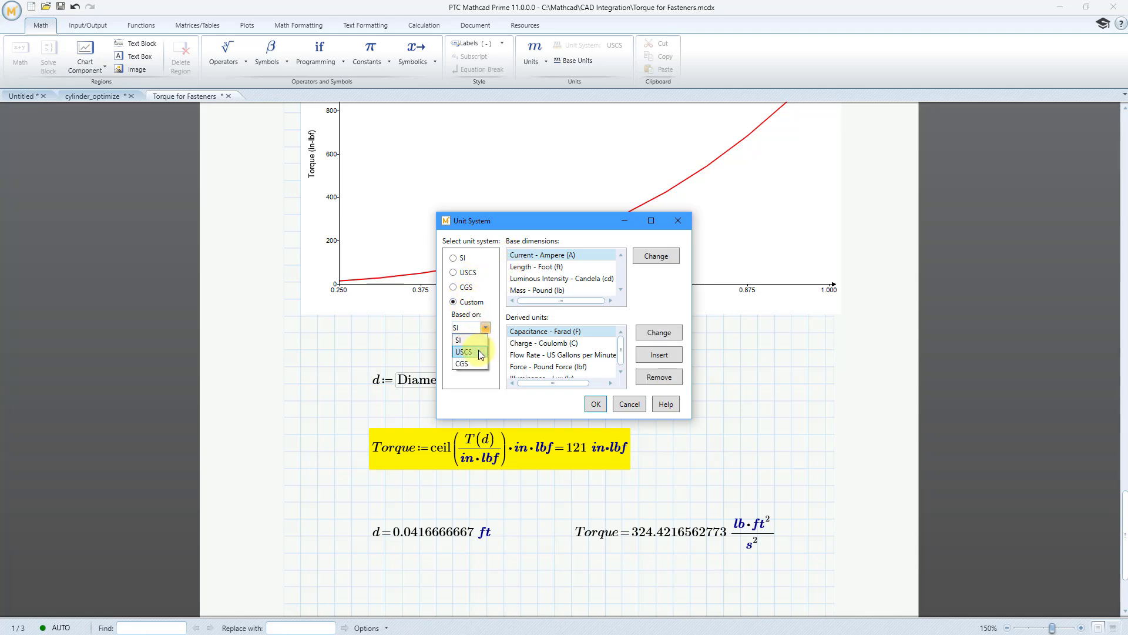
click(464, 352)
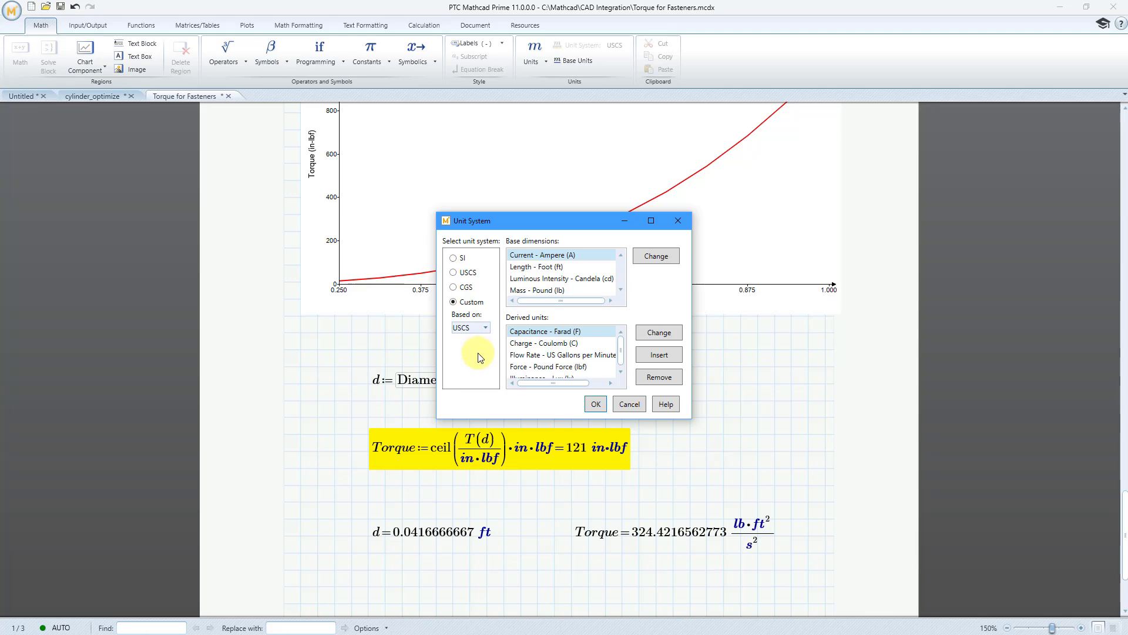
- Change the custom system's base Length unit to Inch (in)
click(547, 266)
click(654, 256)
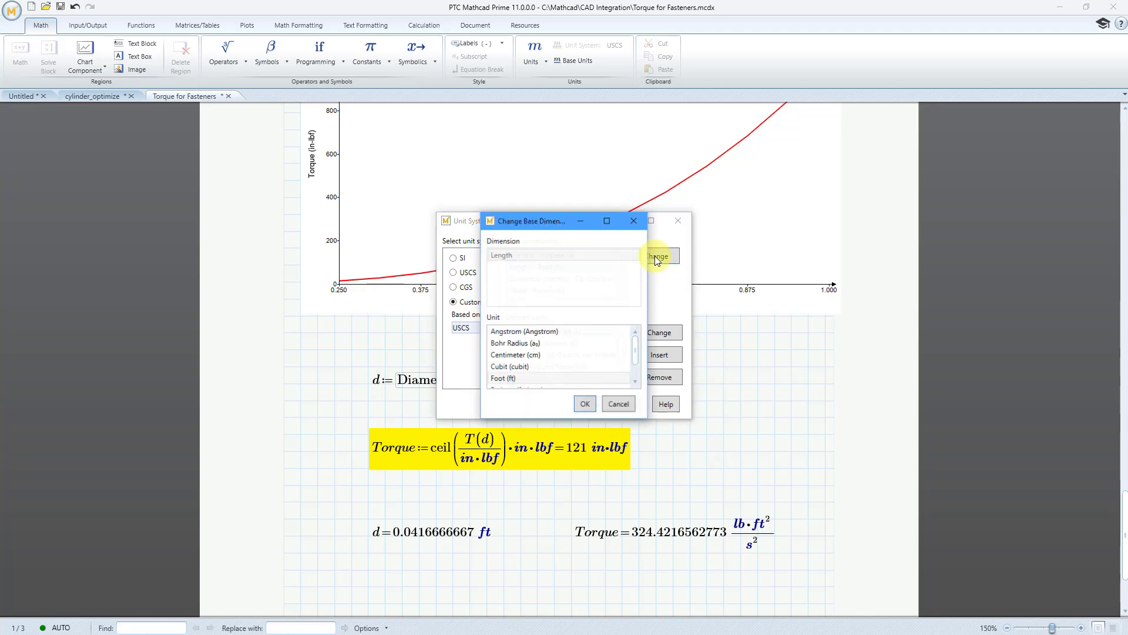
scroll(572, 354, down, 1)
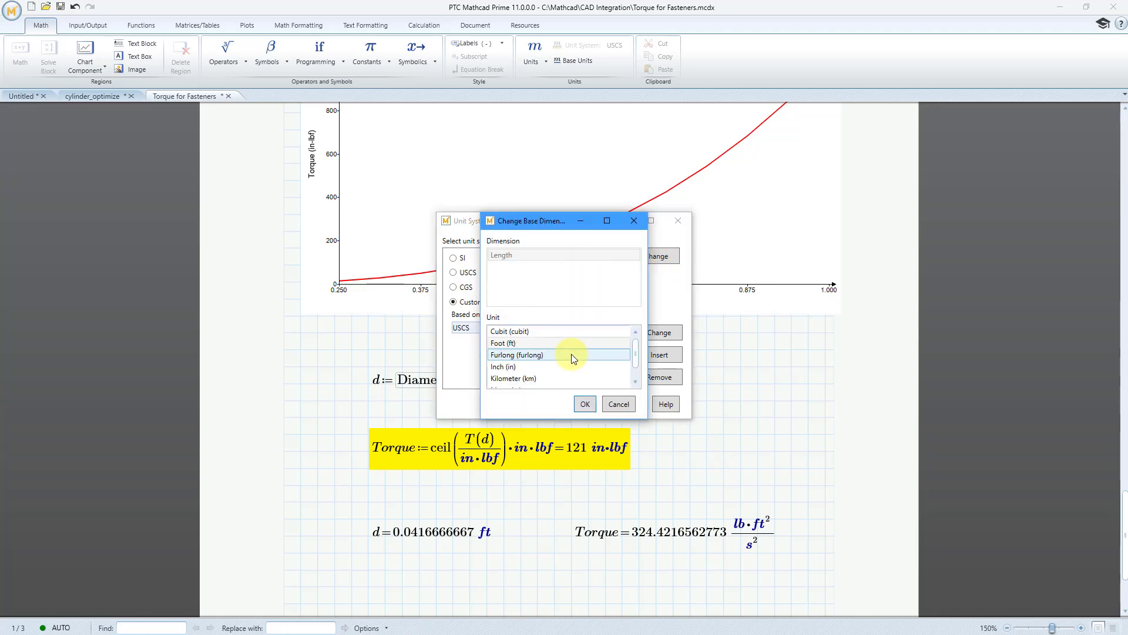
click(528, 366)
click(590, 405)
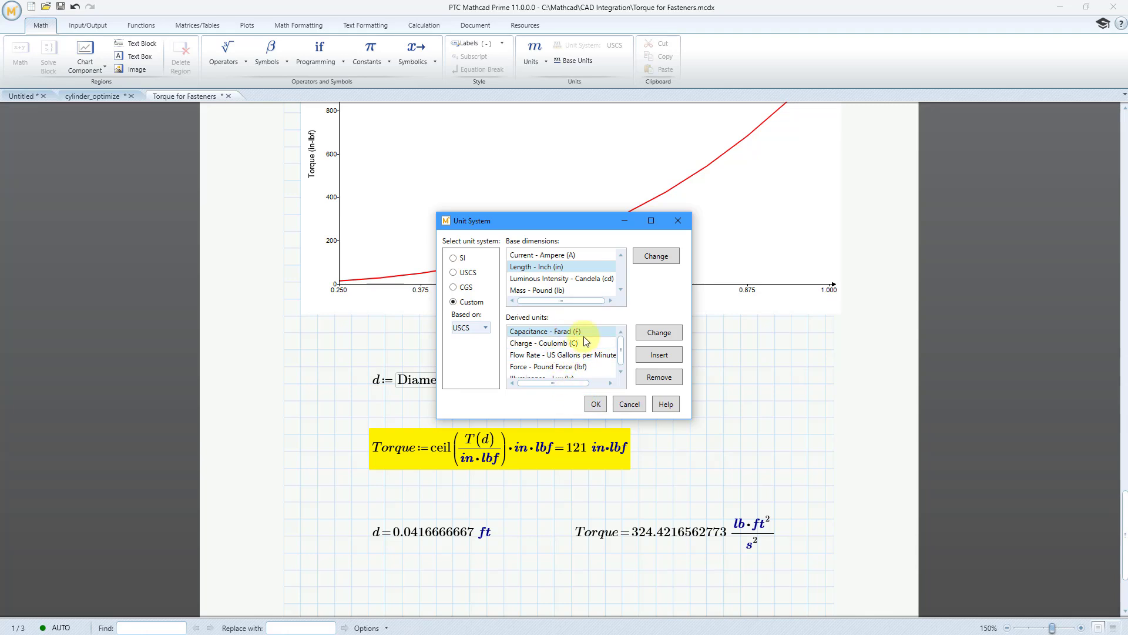
scroll(587, 338, down, 2)
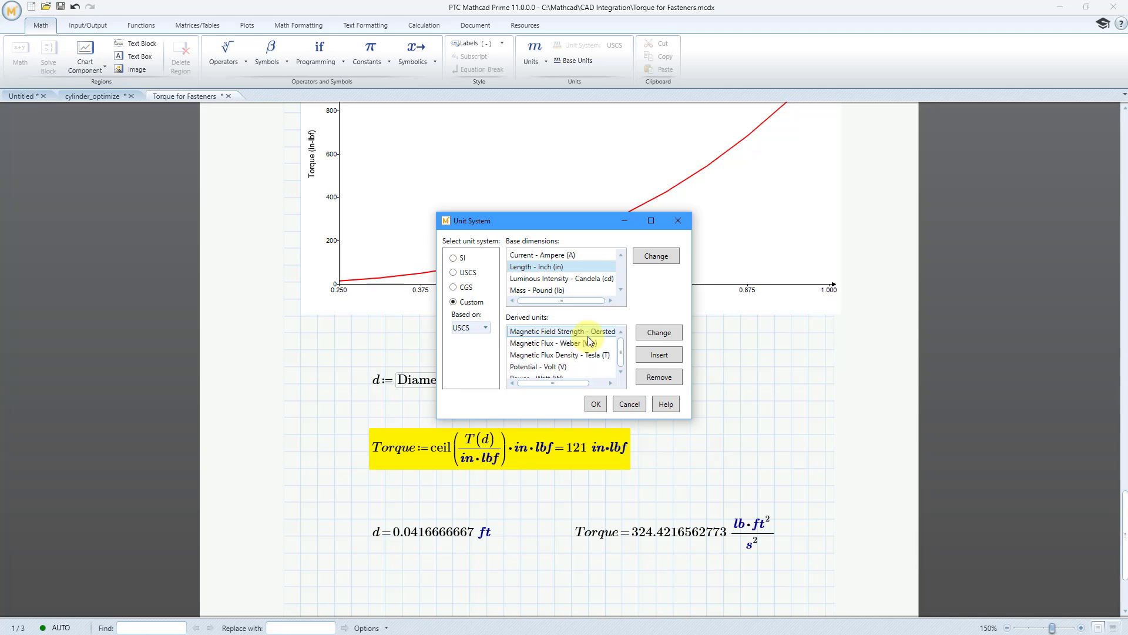
scroll(588, 338, down, 2)
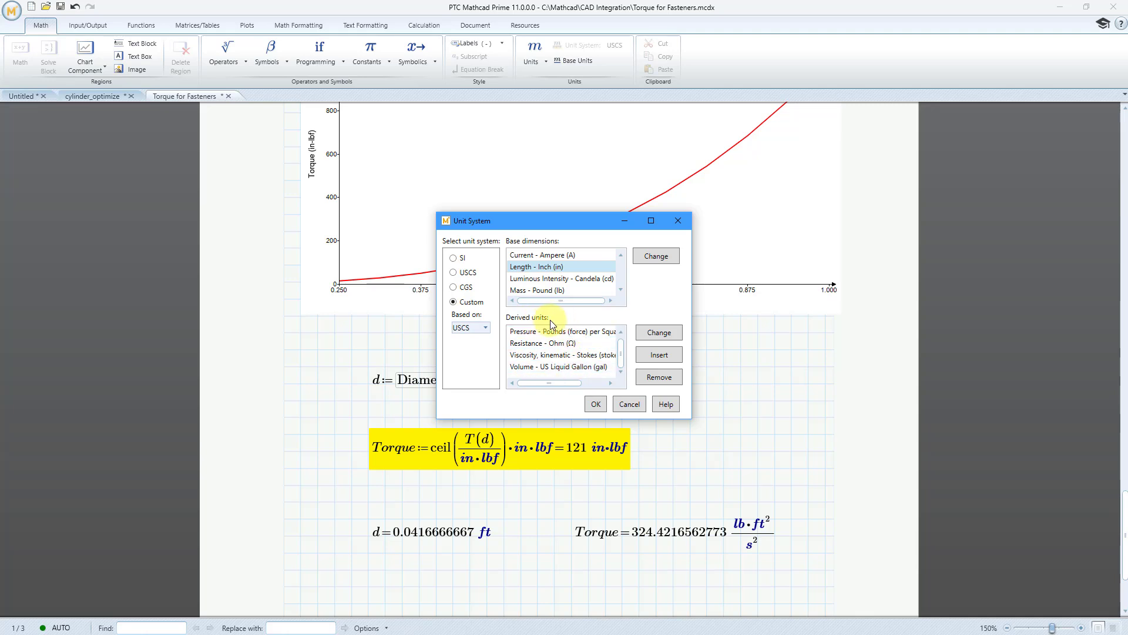
- Insert a Torque derived unit set to Inch-Pound (in·lbf) in the custom system
click(658, 355)
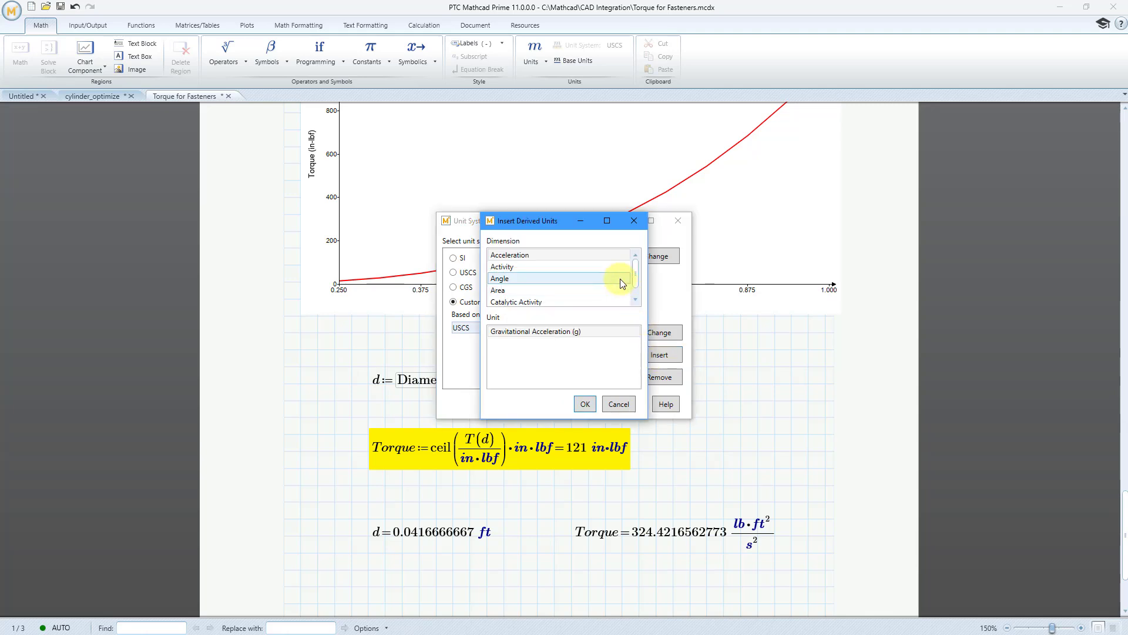
scroll(620, 279, down, 1)
scroll(619, 279, down, 5)
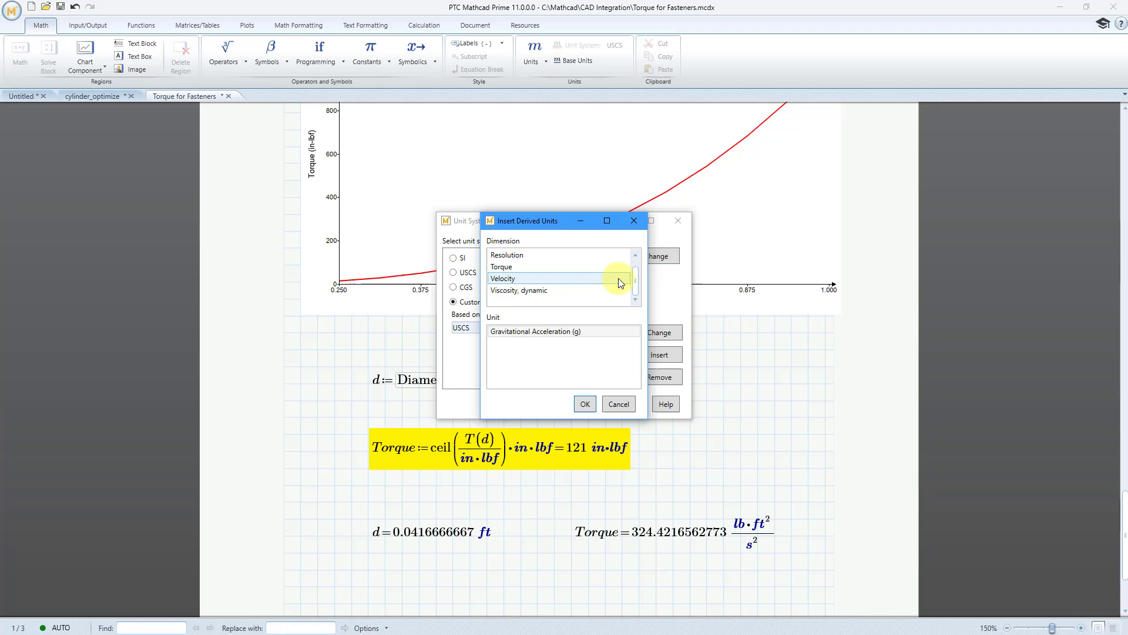
scroll(605, 273, up, 8)
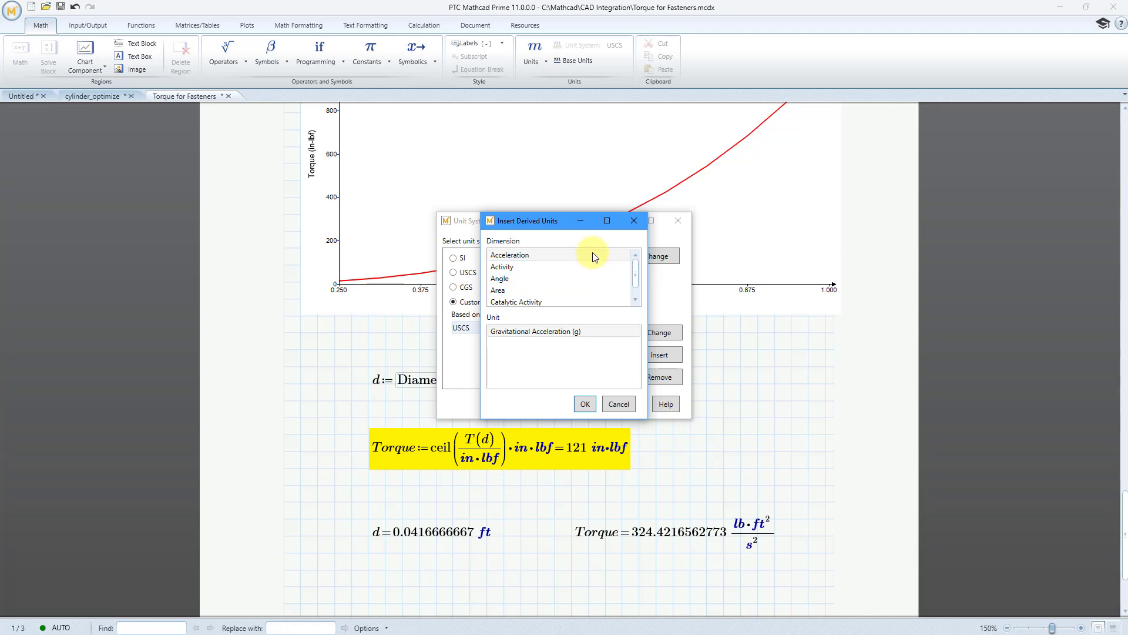
scroll(583, 288, down, 1)
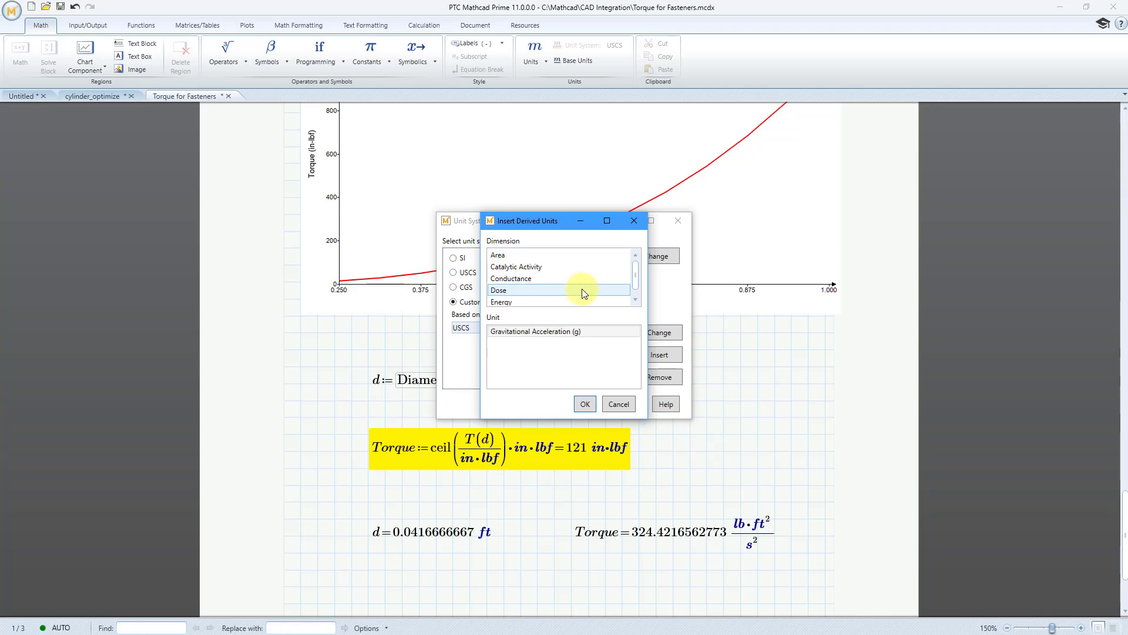
scroll(581, 287, down, 2)
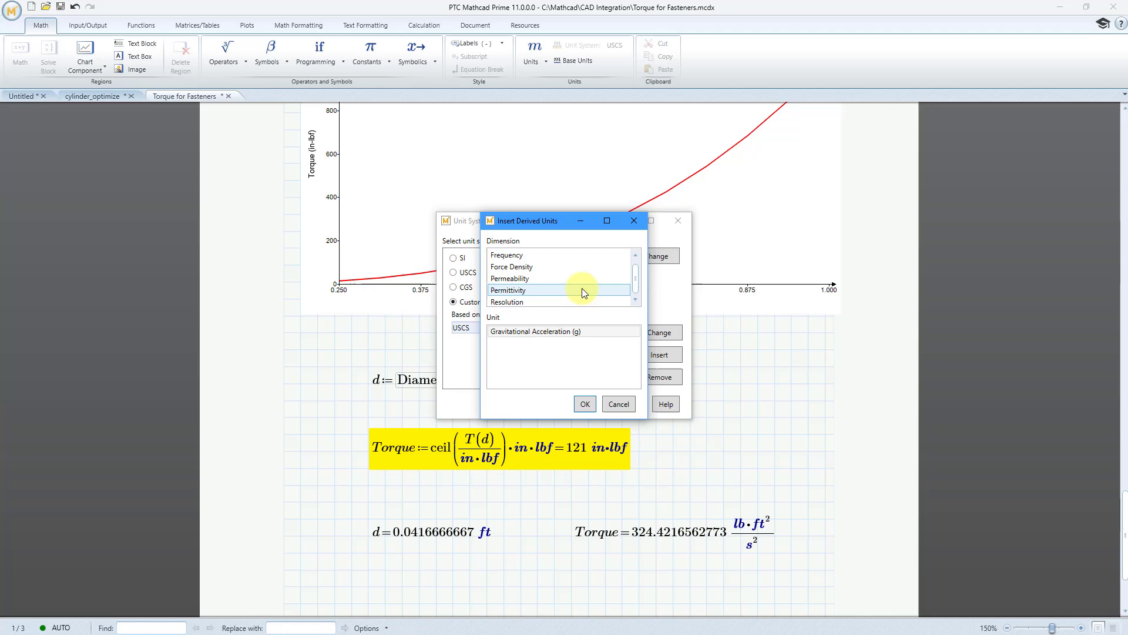
scroll(582, 288, down, 1)
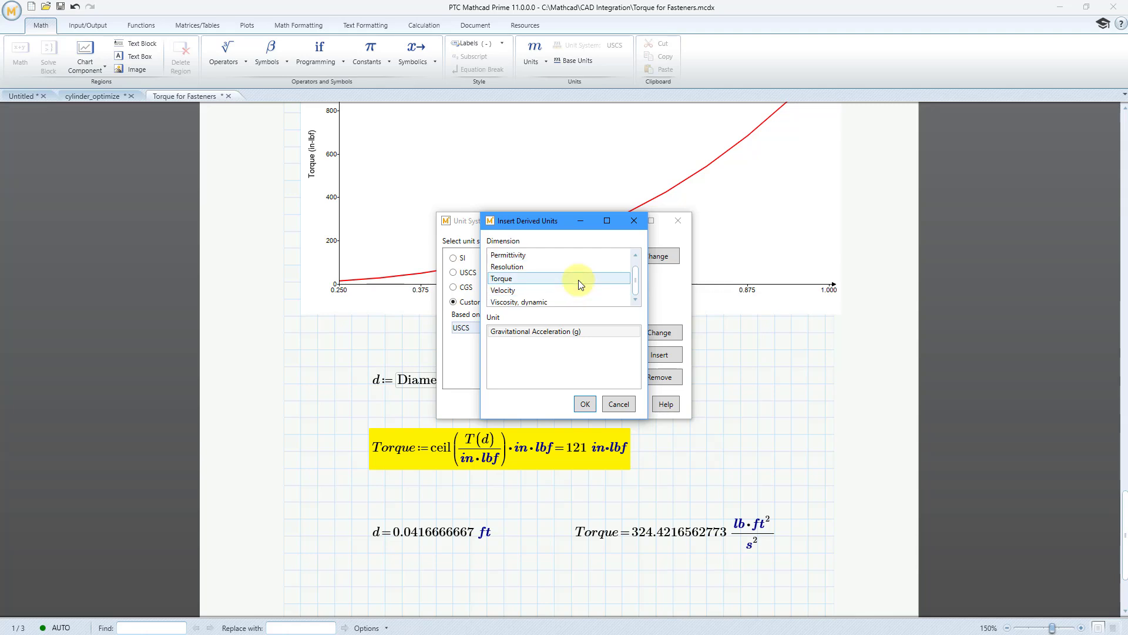
click(579, 280)
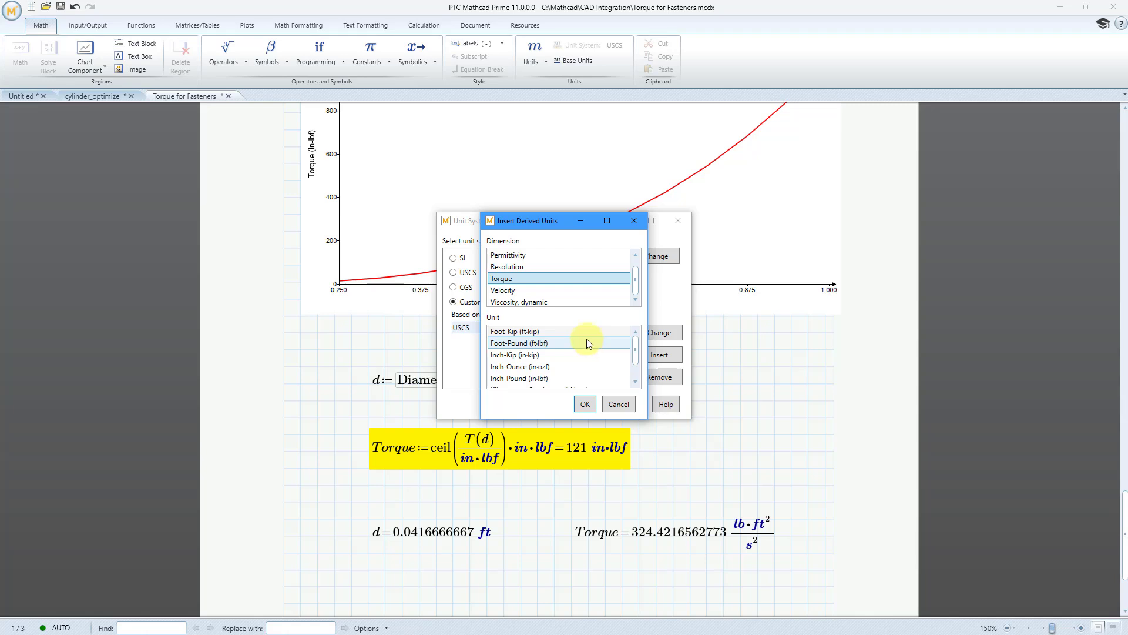
scroll(587, 339, down, 1)
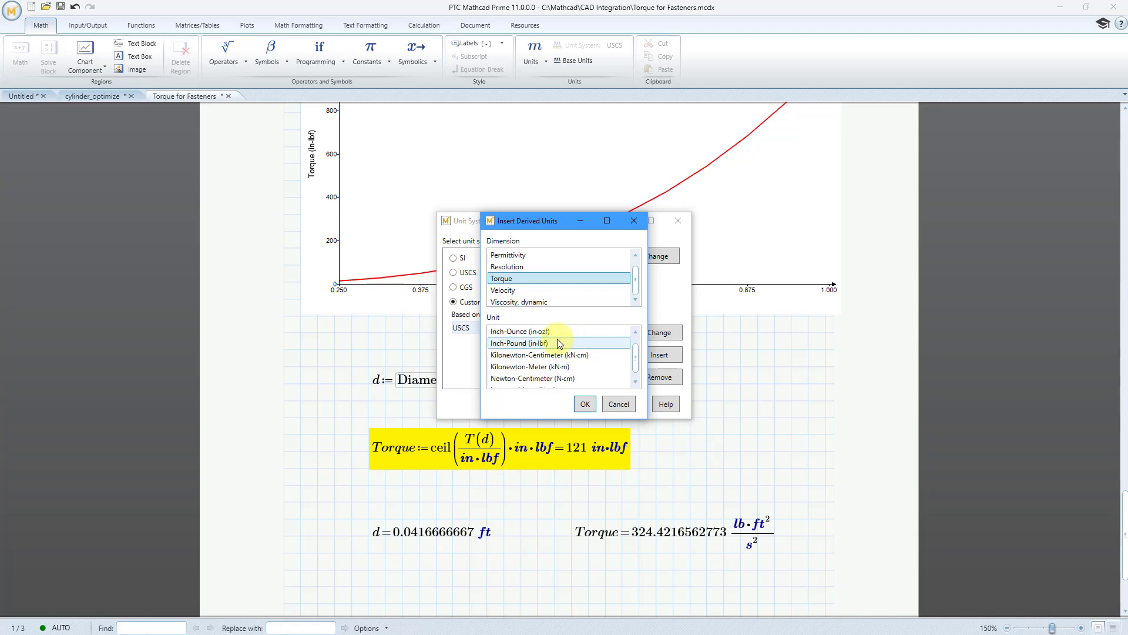
click(542, 346)
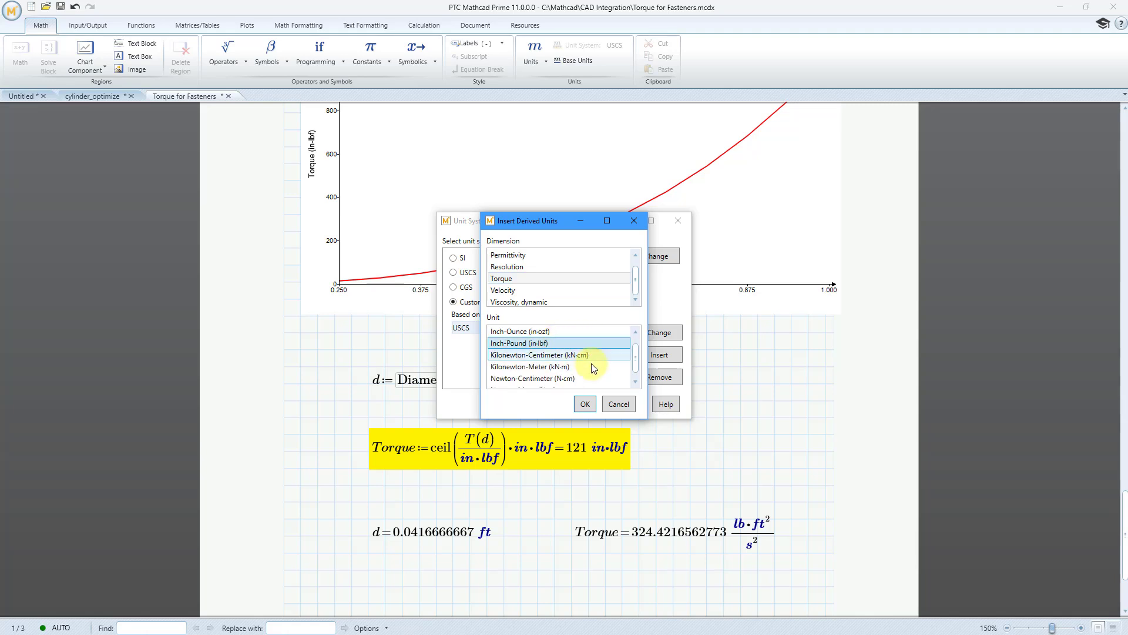
click(585, 405)
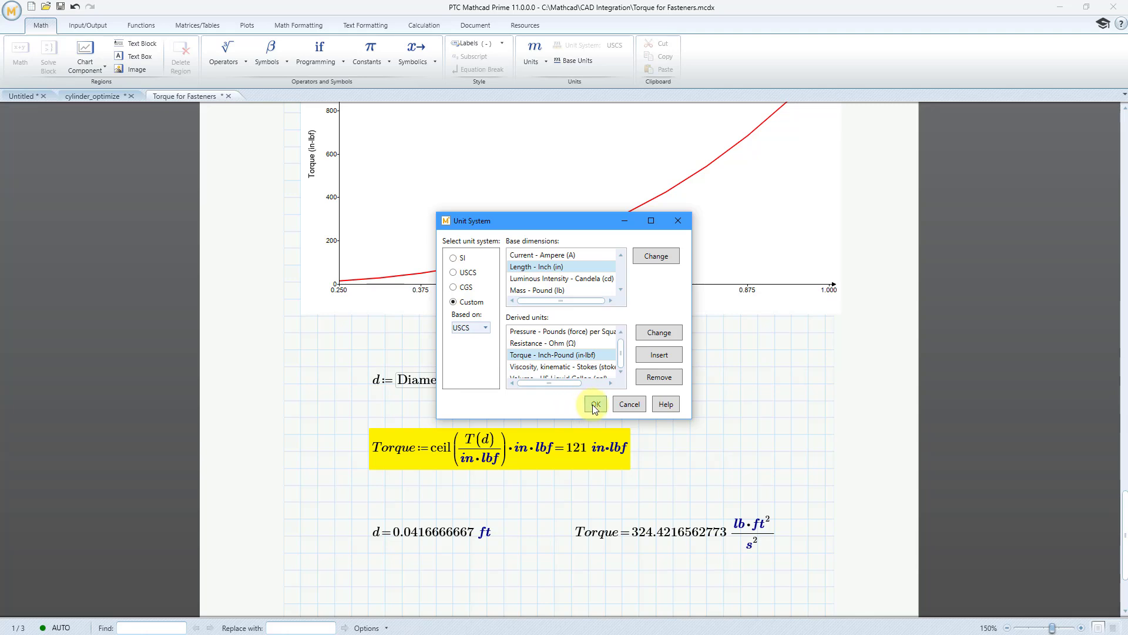
- Apply the custom unit system and select the 7/8" bolt diameter, giving Torque = 684 in·lbf
click(594, 405)
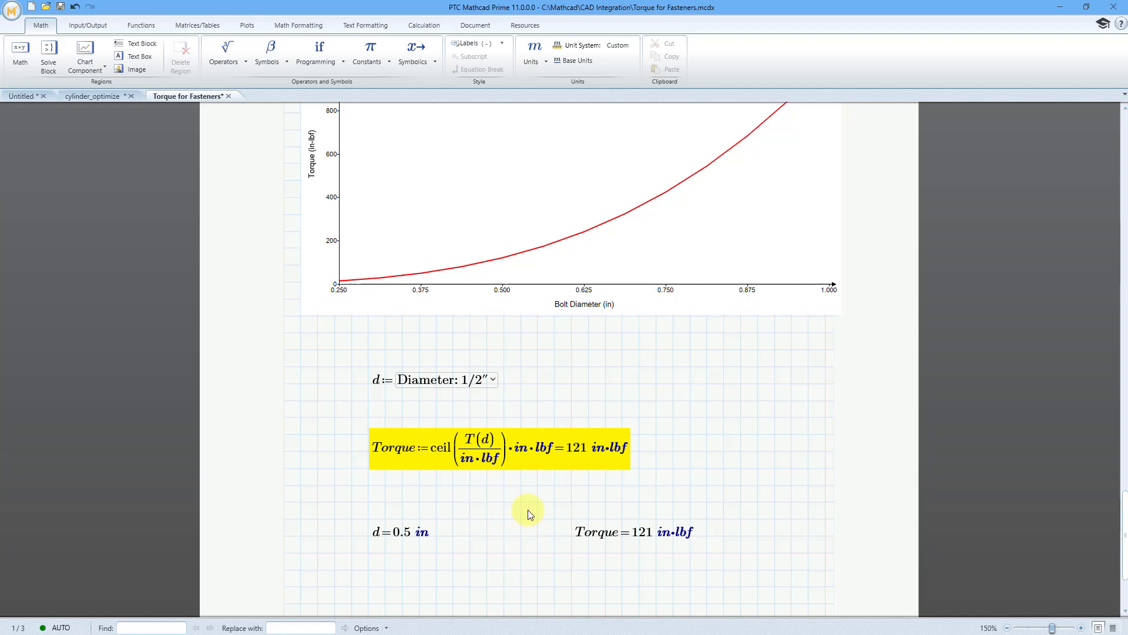
click(493, 381)
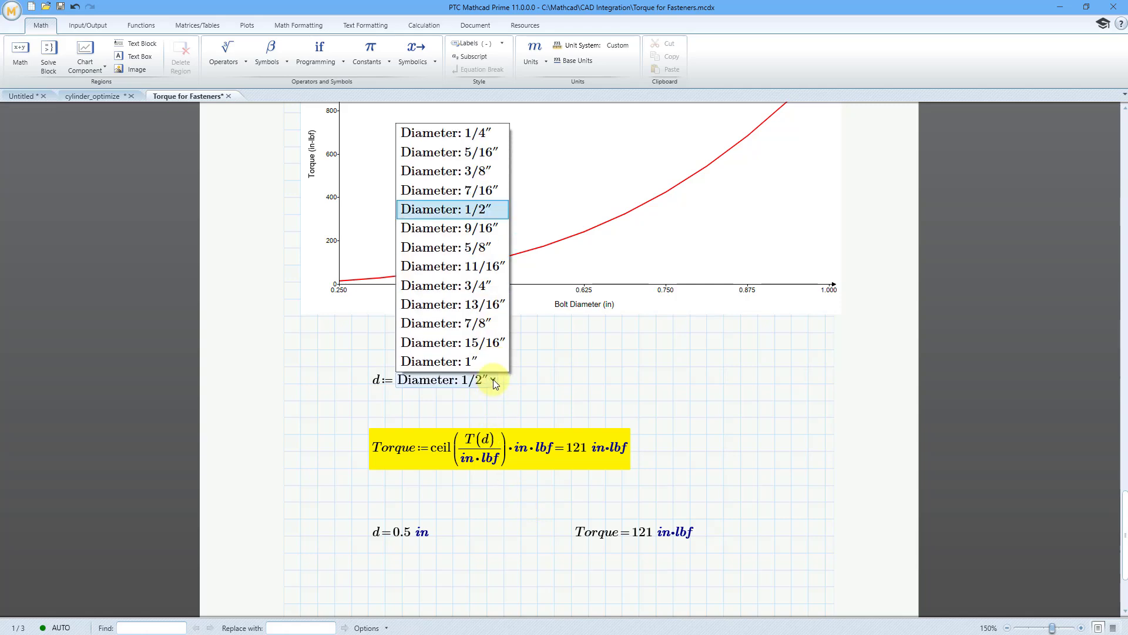
click(489, 323)
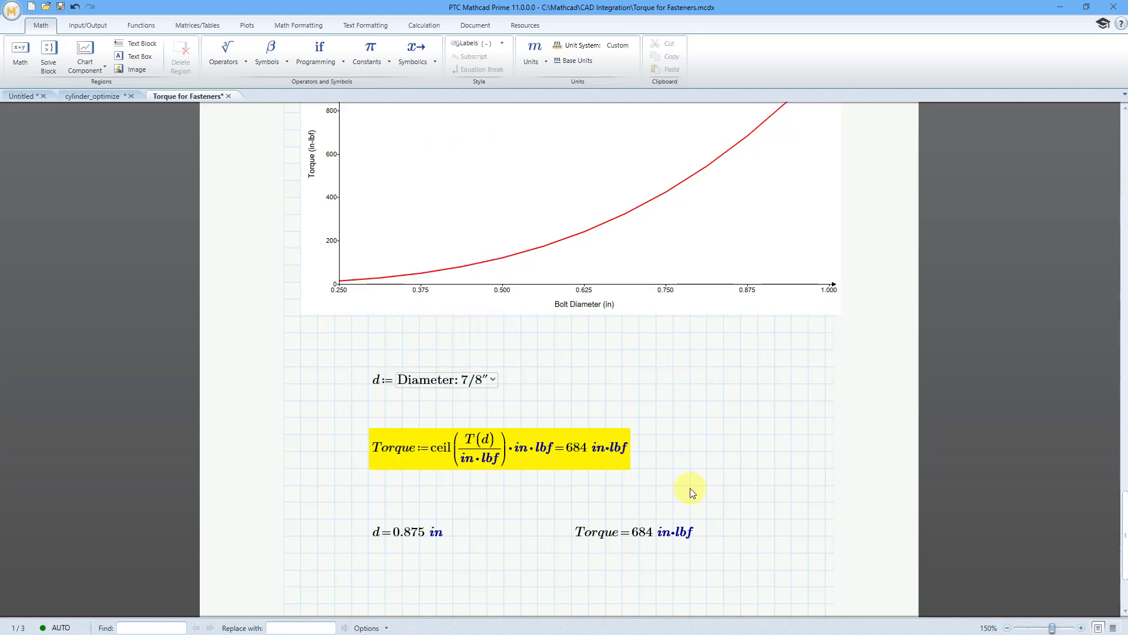